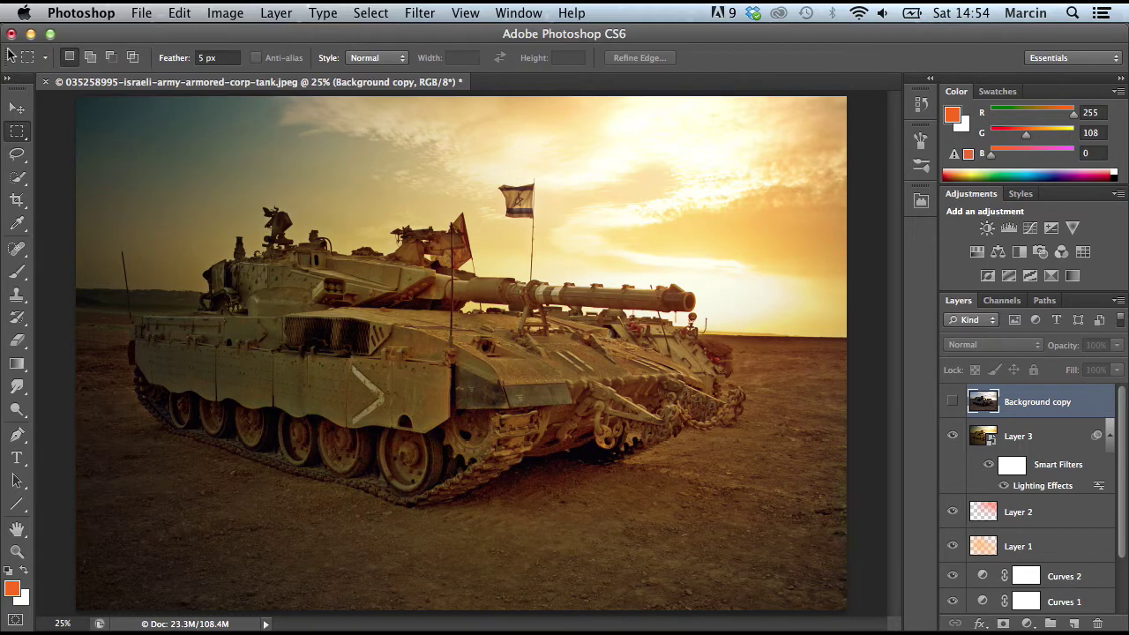
- Toggle the Background copy's visibility to compare the original photo with the warm grade
{"action": "left_click", "coordinate": [16, 105]}
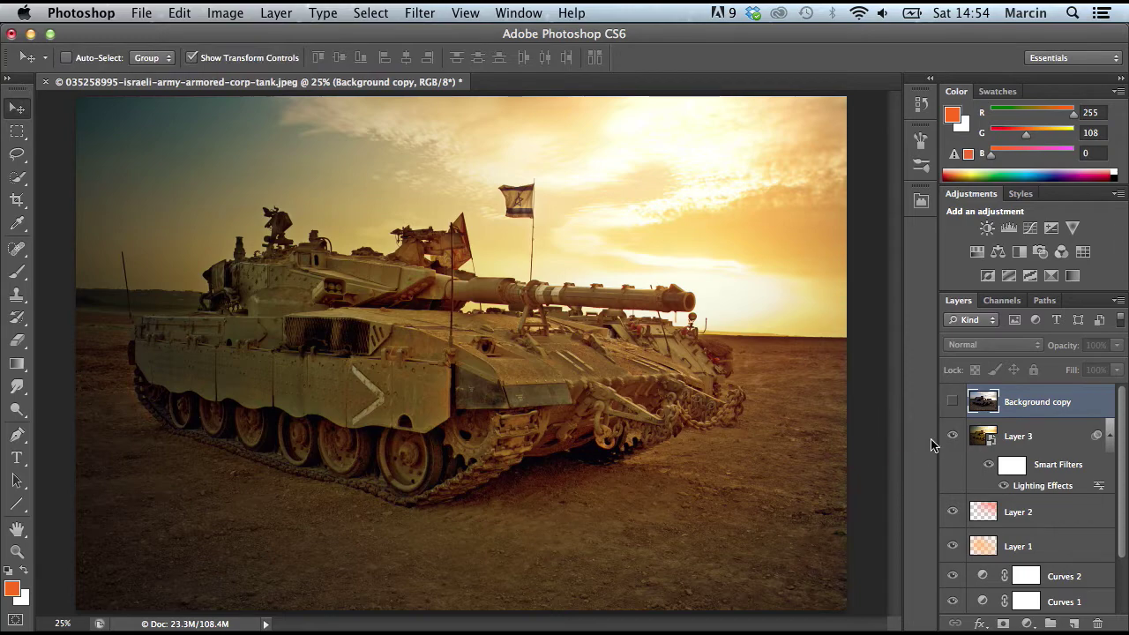
{"action": "left_click", "coordinate": [952, 404]}
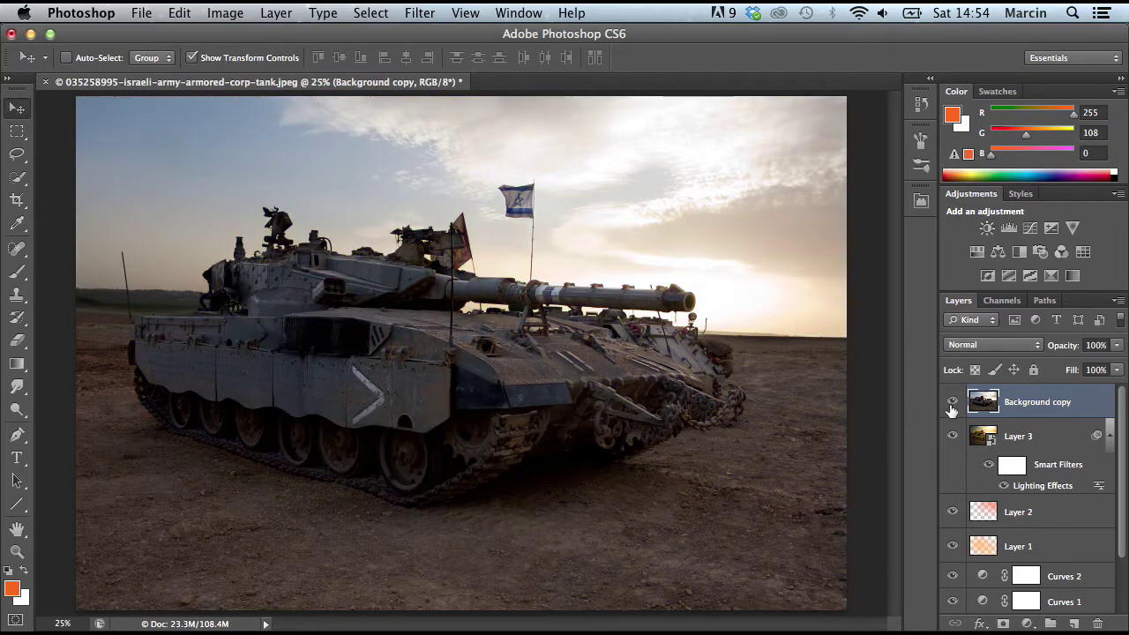
{"action": "left_click", "coordinate": [952, 403]}
{"action": "left_click", "coordinate": [952, 404]}
{"action": "left_click", "coordinate": [951, 403]}
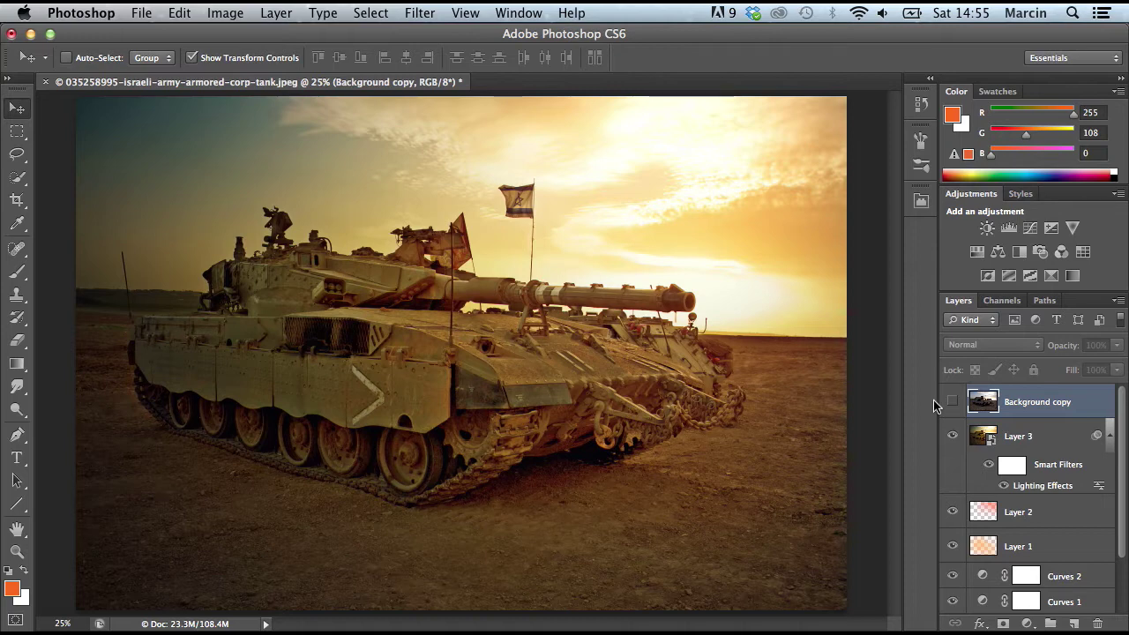
- Select every layer above Background down to shadows highlights and choose Delete Layers
{"action": "scroll", "coordinate": [1111, 445], "scroll_direction": "down", "scroll_amount": 3}
{"action": "scroll", "coordinate": [1111, 445], "scroll_direction": "up", "scroll_amount": 2}
{"action": "scroll", "coordinate": [1113, 476], "scroll_direction": "down", "scroll_amount": 3}
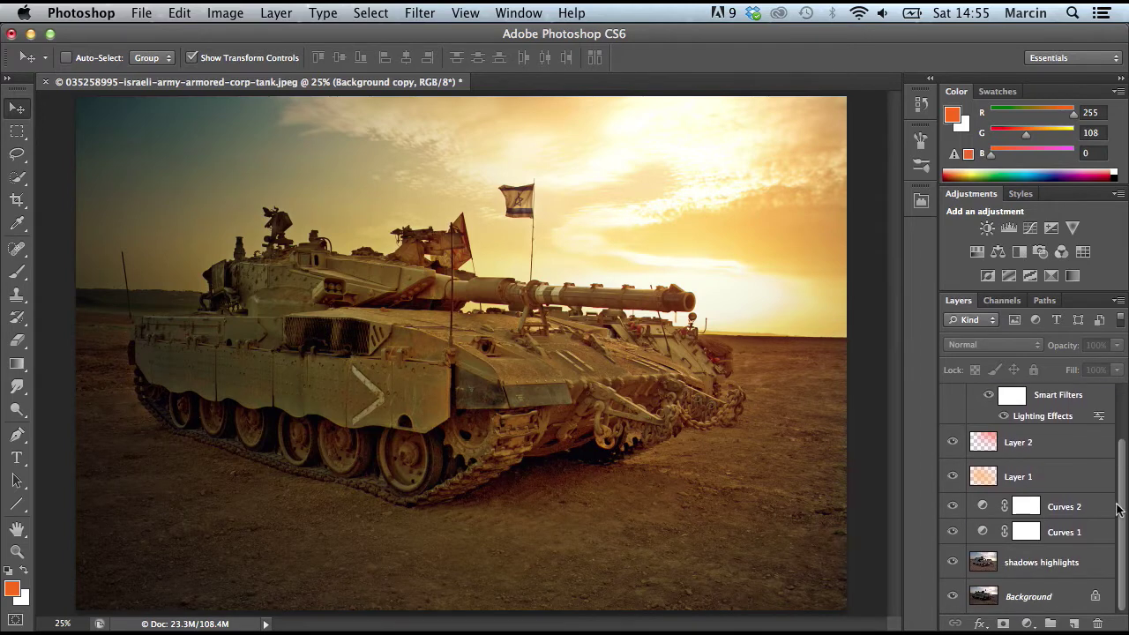
{"action": "scroll", "coordinate": [1118, 507], "scroll_direction": "up", "scroll_amount": 2}
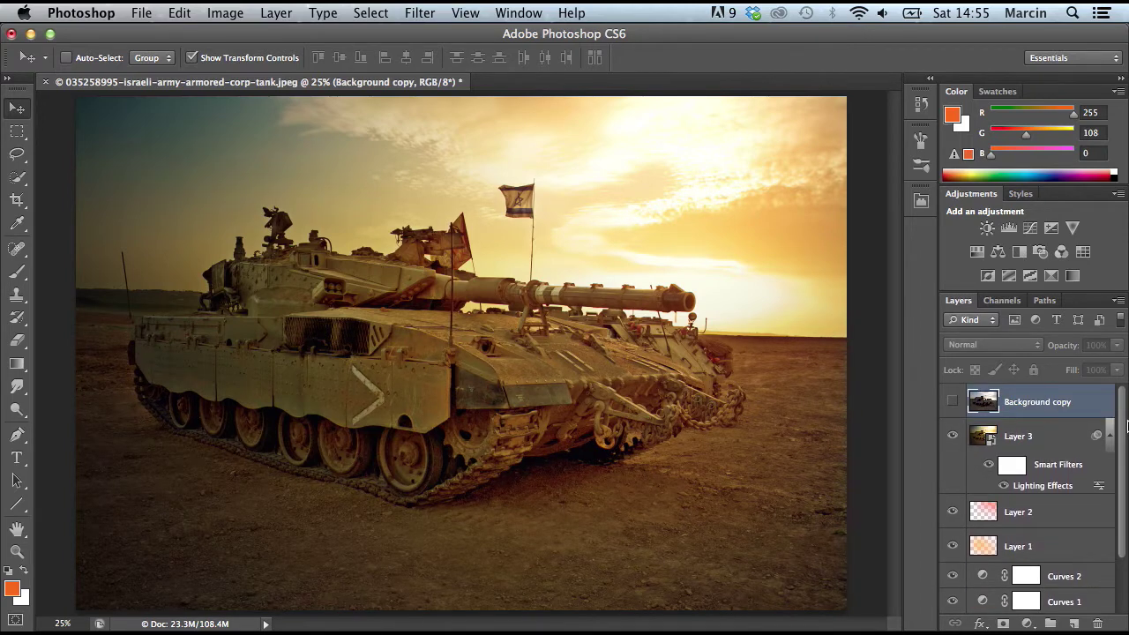
{"action": "scroll", "coordinate": [1126, 427], "scroll_direction": "down", "scroll_amount": 3}
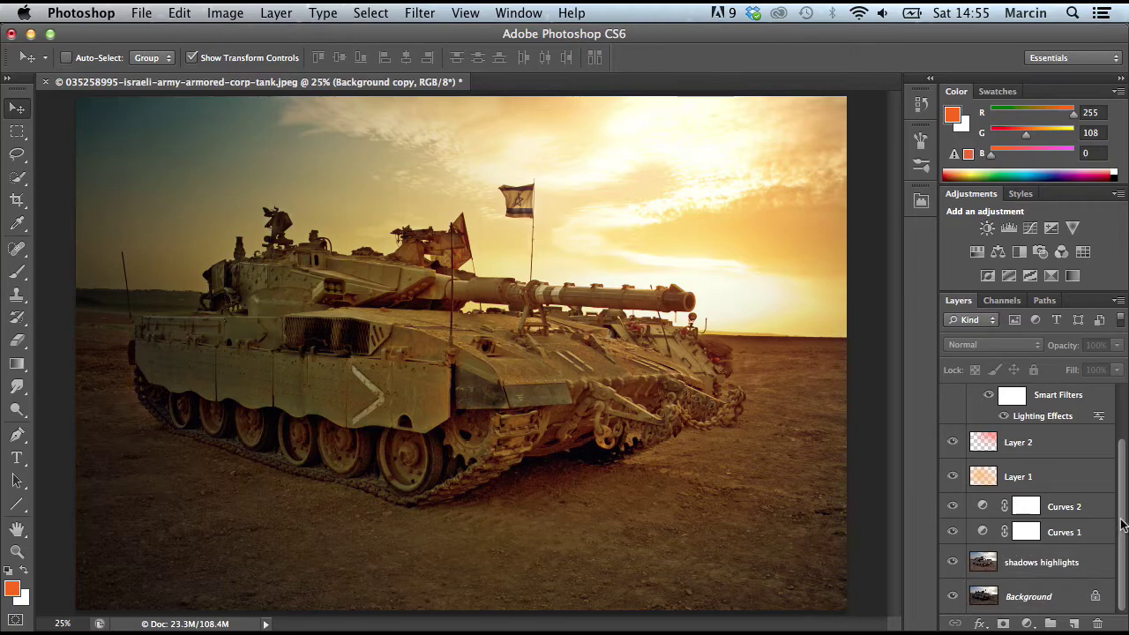
{"action": "left_click", "coordinate": [1055, 564], "text": "shift"}
{"action": "right_click", "coordinate": [1054, 563]}
{"action": "left_click", "coordinate": [959, 148]}
- Confirm the deletion so only the original Background layer remains
{"action": "left_click", "coordinate": [679, 269]}
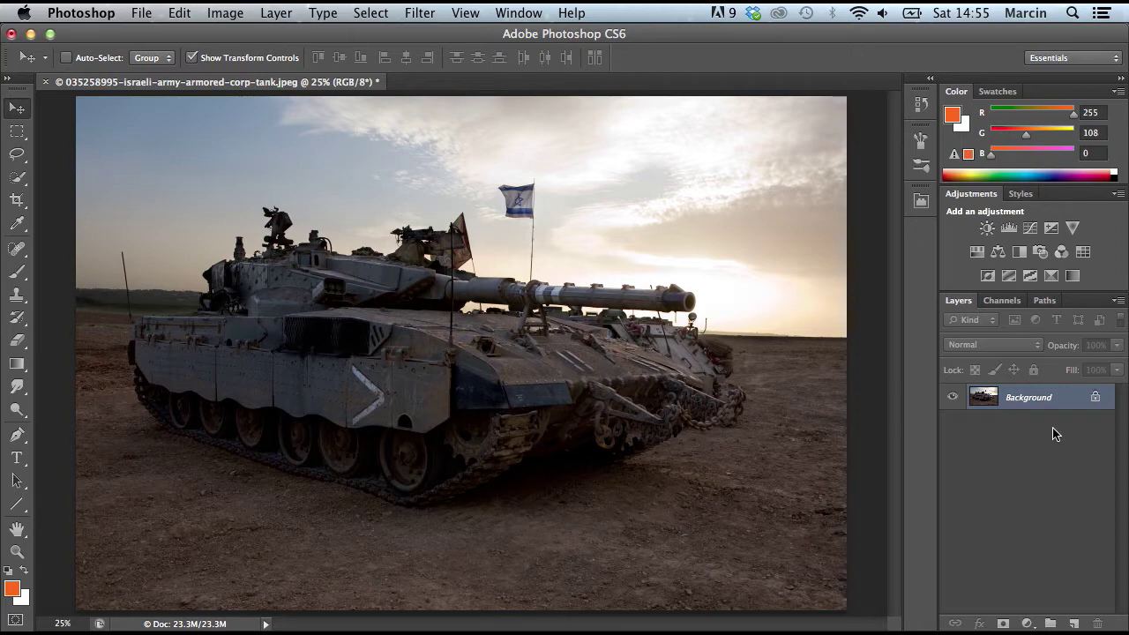
{"action": "right_click", "coordinate": [1041, 399]}
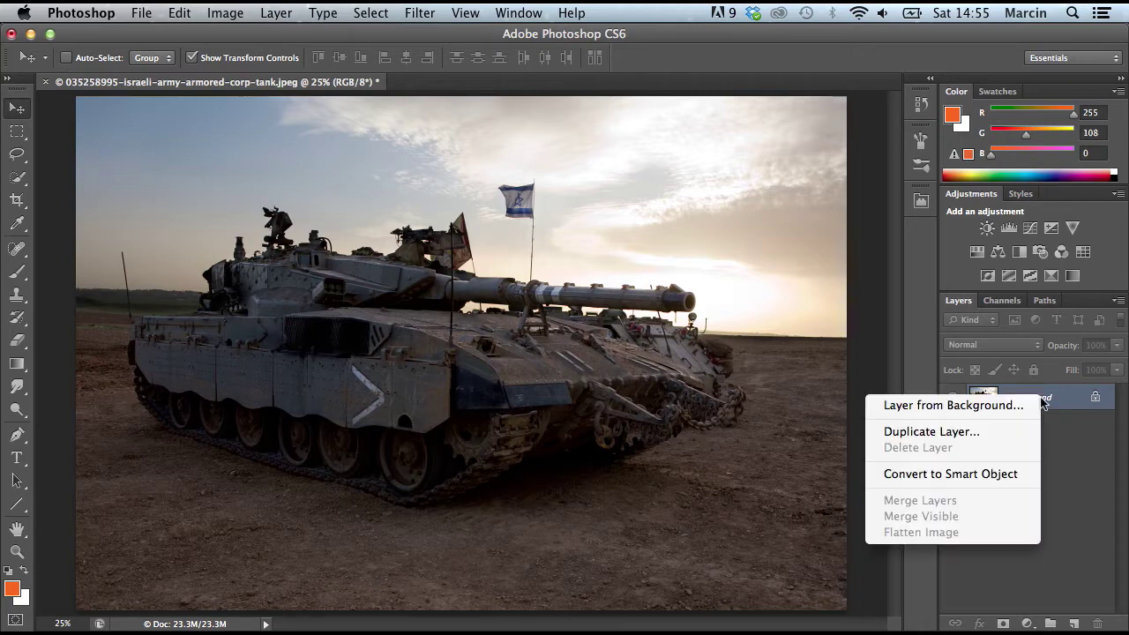
- Duplicate the Background layer, rename the copy 'Shadows & highlights', and return to the Move tool
{"action": "left_click", "coordinate": [937, 432]}
{"action": "left_click", "coordinate": [741, 253]}
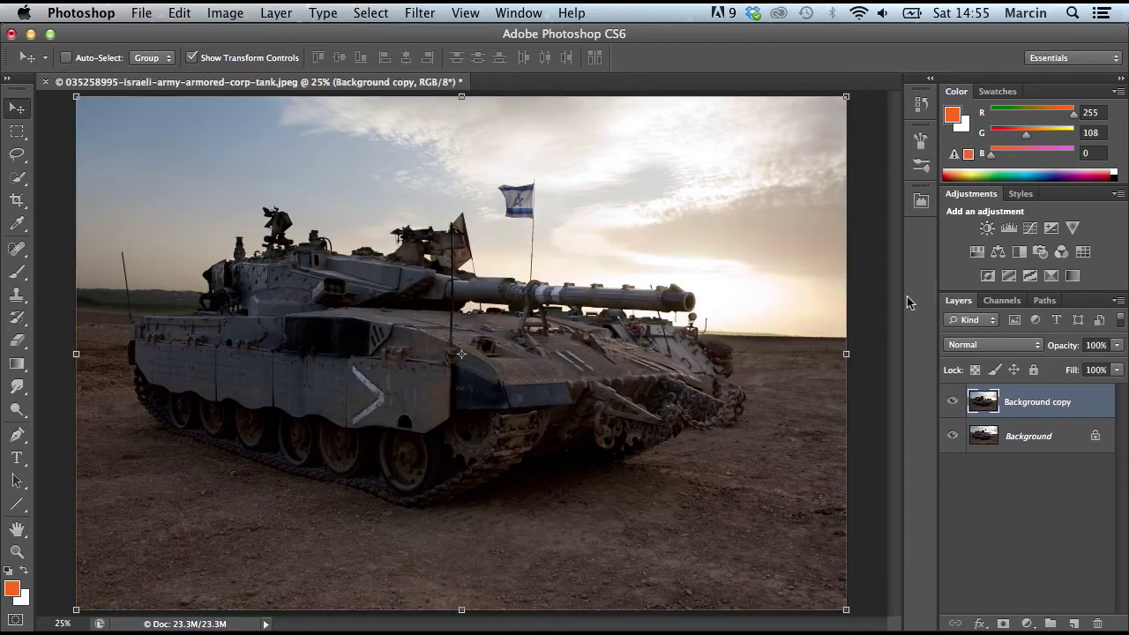
{"action": "double_click", "coordinate": [1047, 403]}
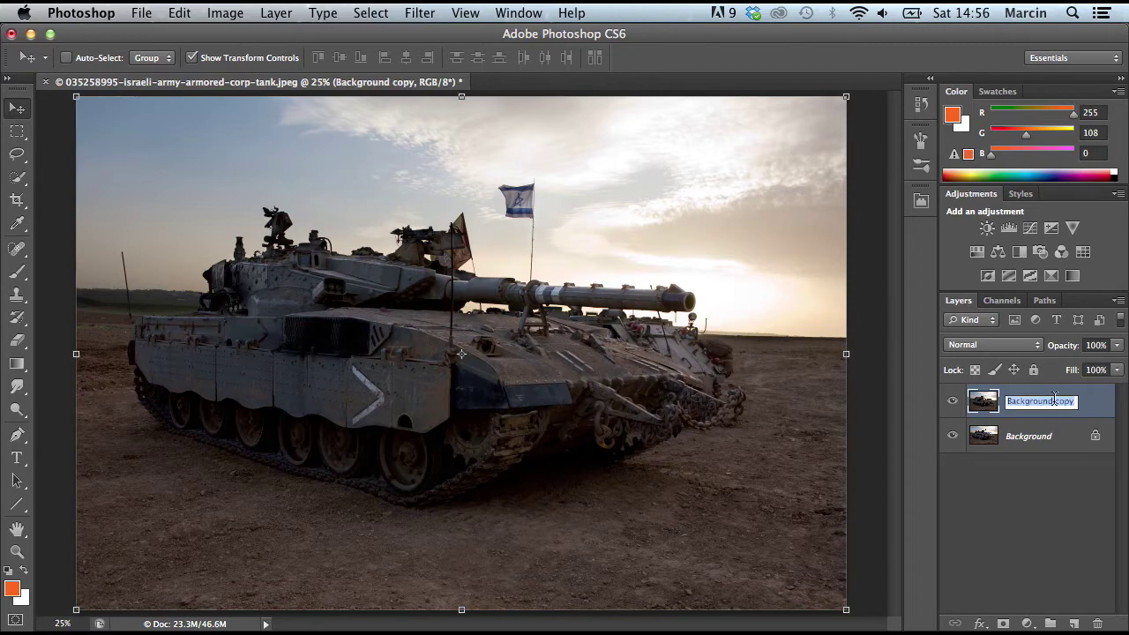
{"action": "type", "text": "Shadows"}
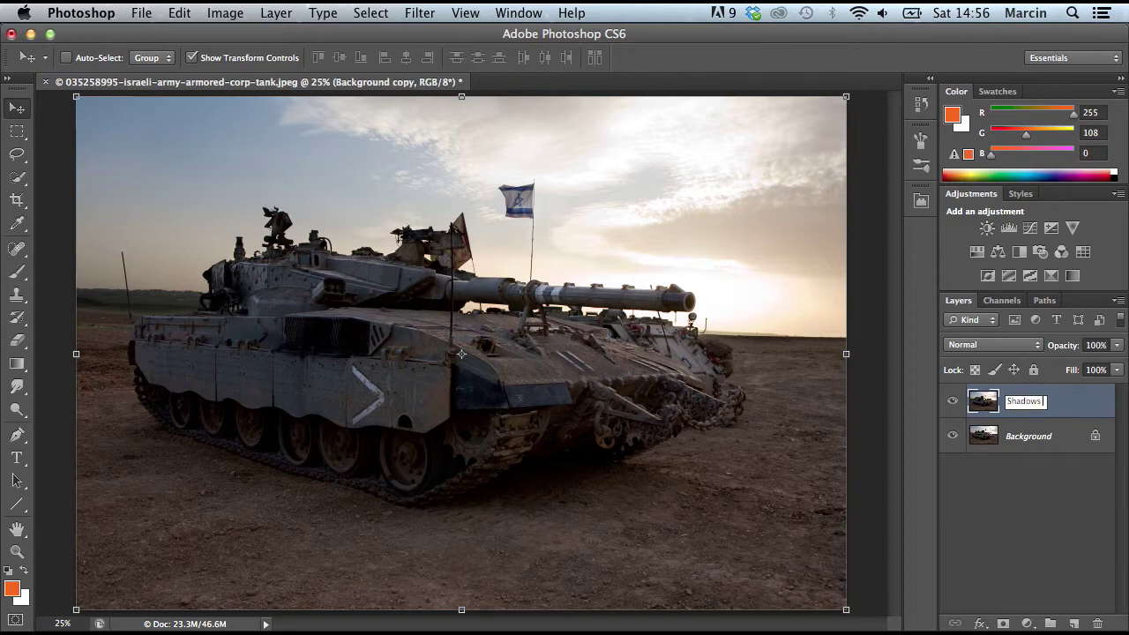
{"action": "type", "text": " & highlights"}
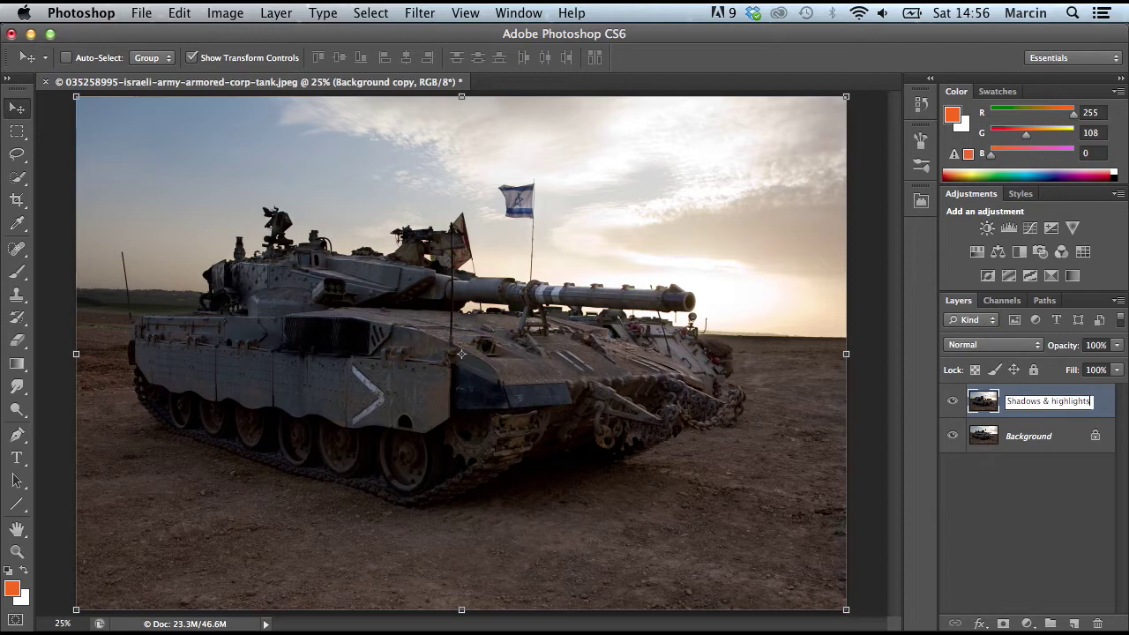
{"action": "key", "text": "Return"}
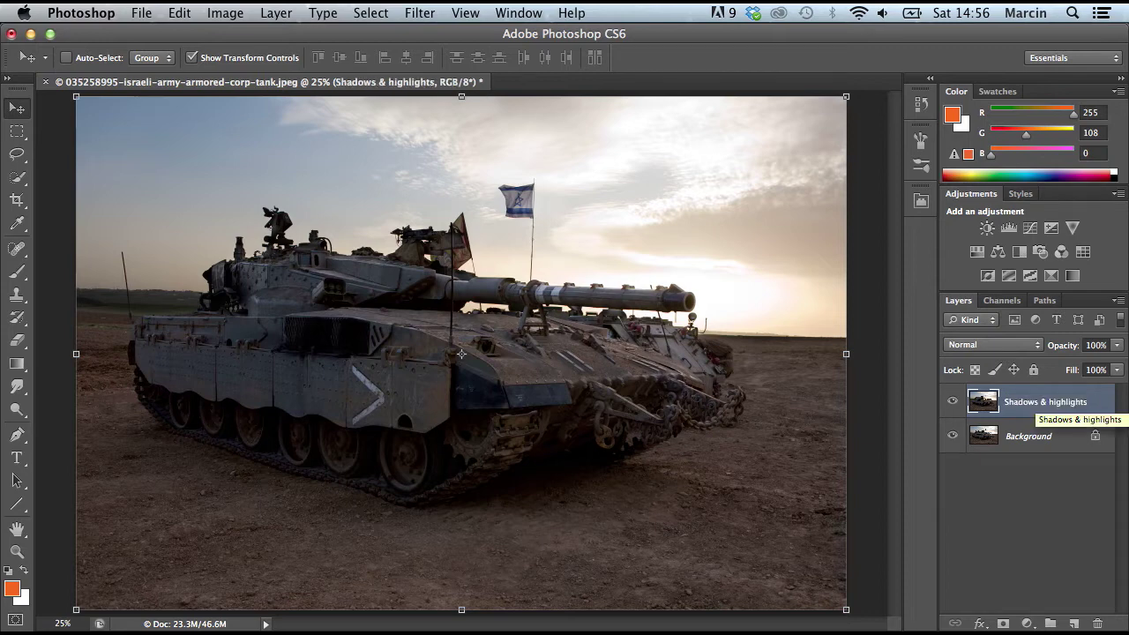
{"action": "left_click", "coordinate": [13, 134]}
{"action": "left_click", "coordinate": [19, 117]}
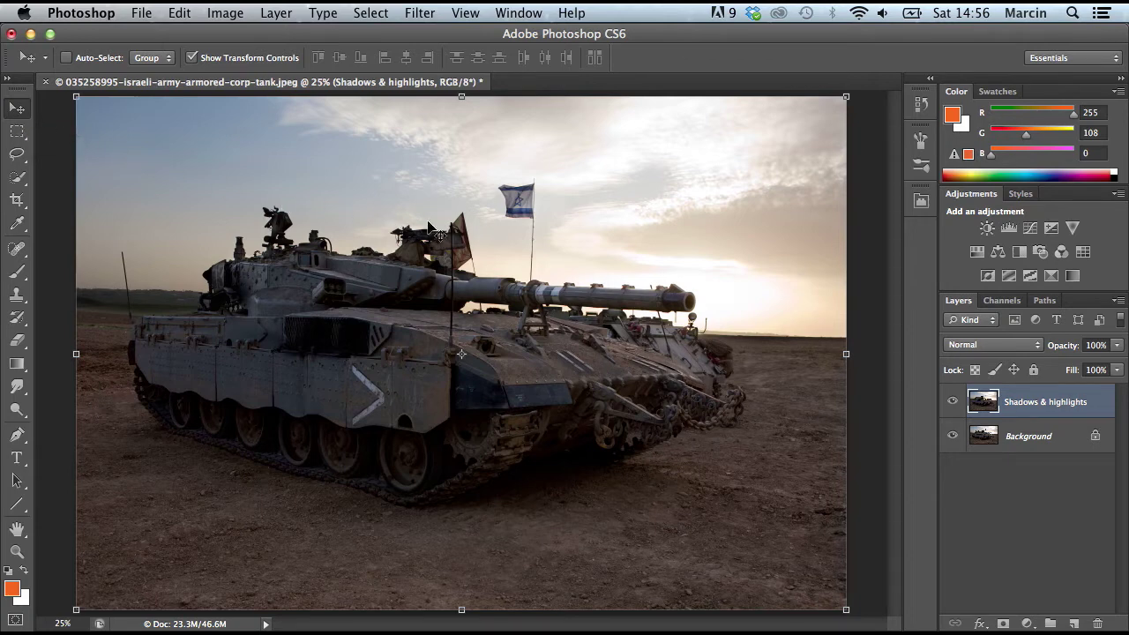
{"action": "key", "text": "m"}
{"action": "key", "text": "v"}
- Open Shadows/Highlights and set shadows Amount 45%, Tonal Width 40%, Radius 53 px
{"action": "left_click", "coordinate": [226, 13]}
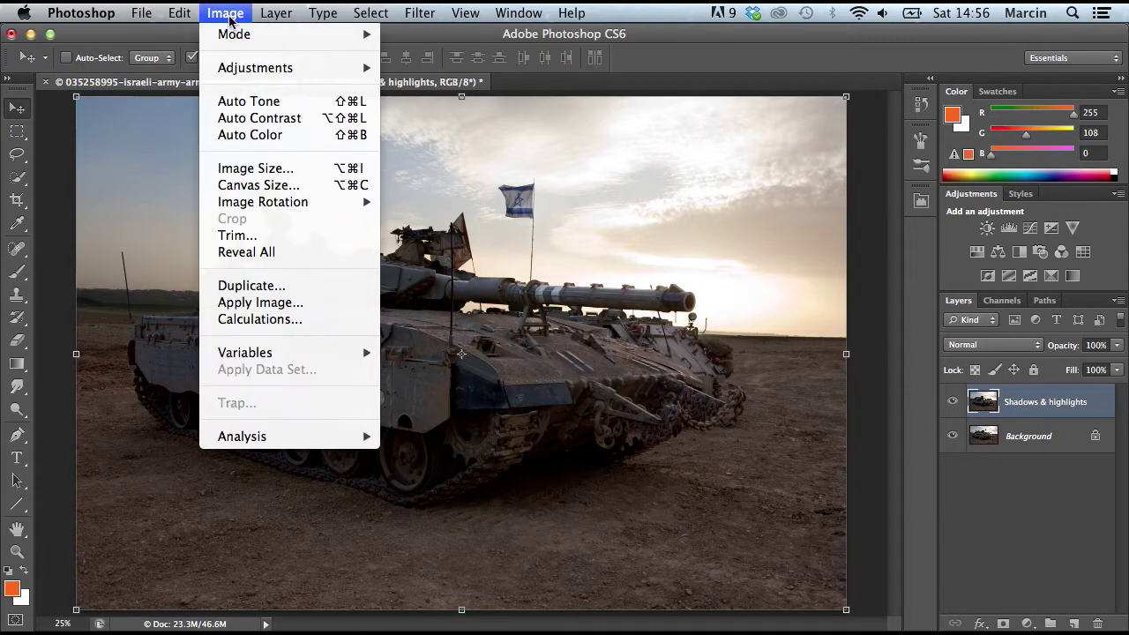
{"action": "mouse_move", "coordinate": [274, 68]}
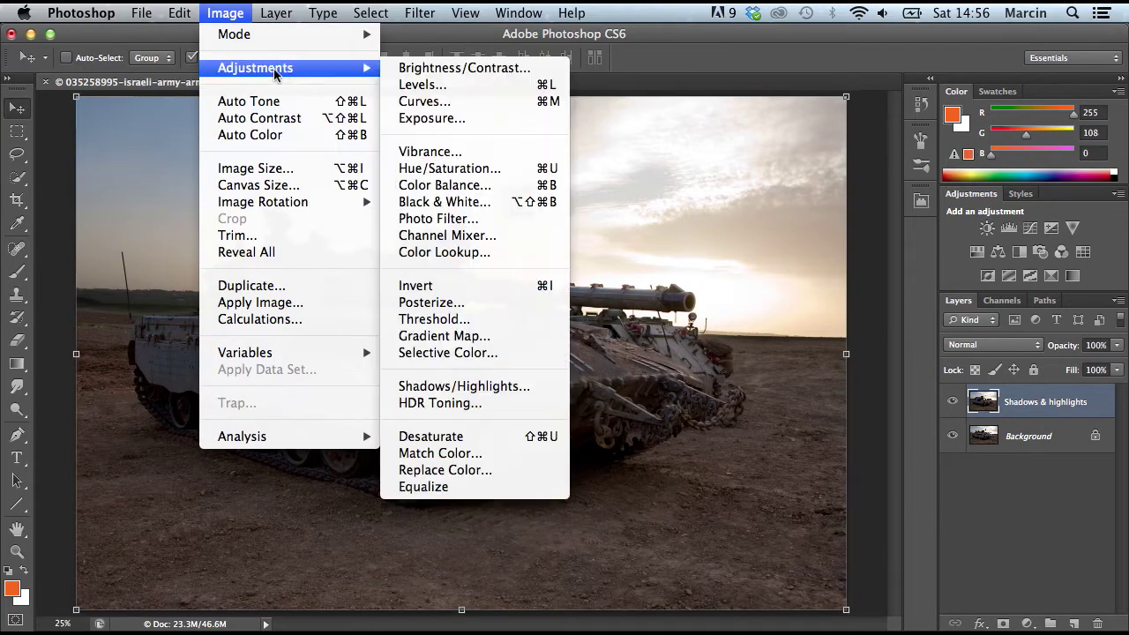
{"action": "left_click", "coordinate": [515, 387]}
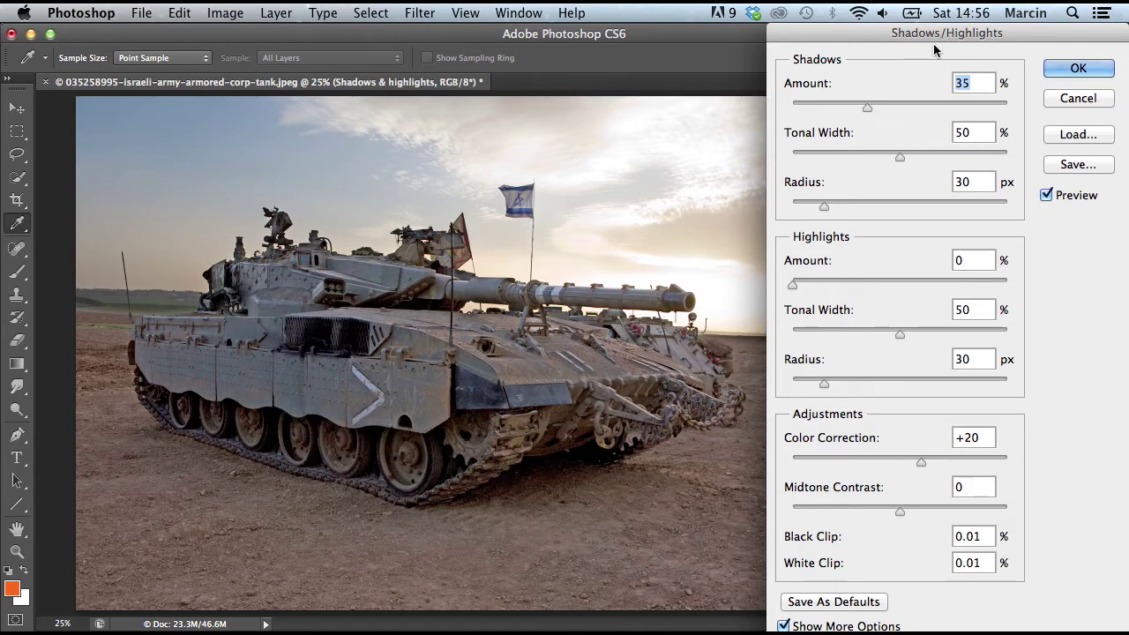
{"action": "left_click", "coordinate": [785, 625]}
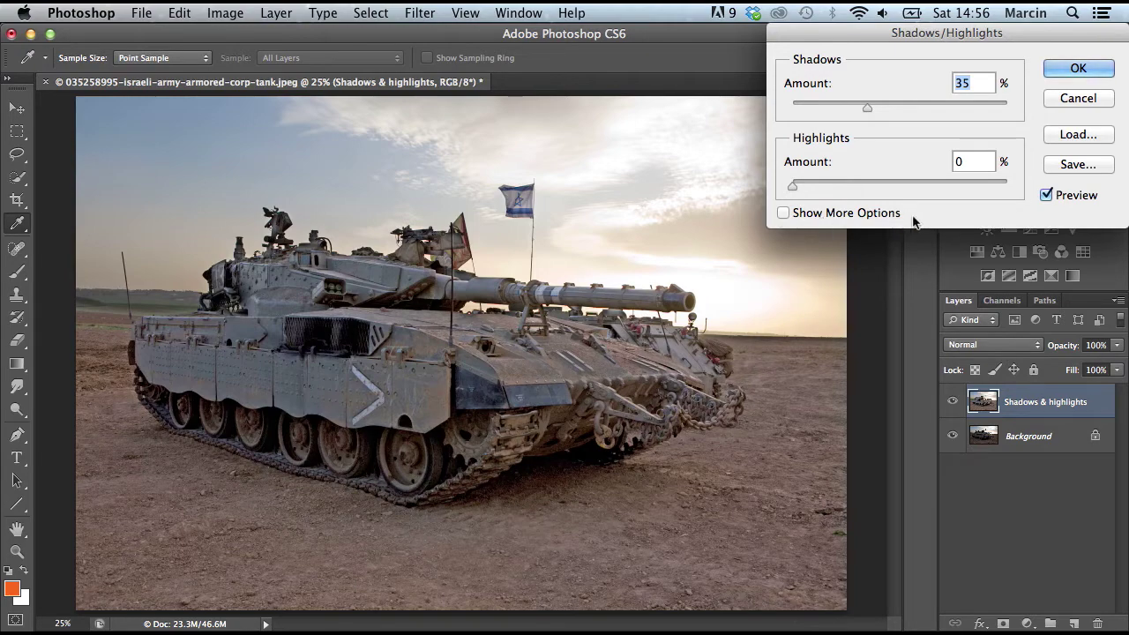
{"action": "left_click", "coordinate": [870, 215]}
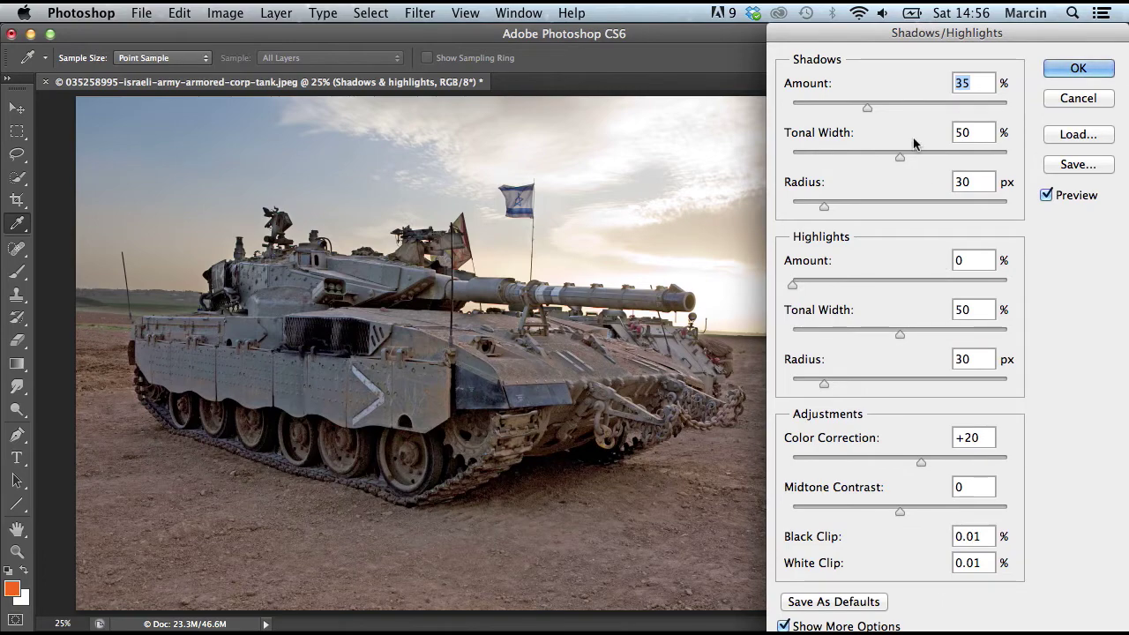
{"action": "type", "text": "45"}
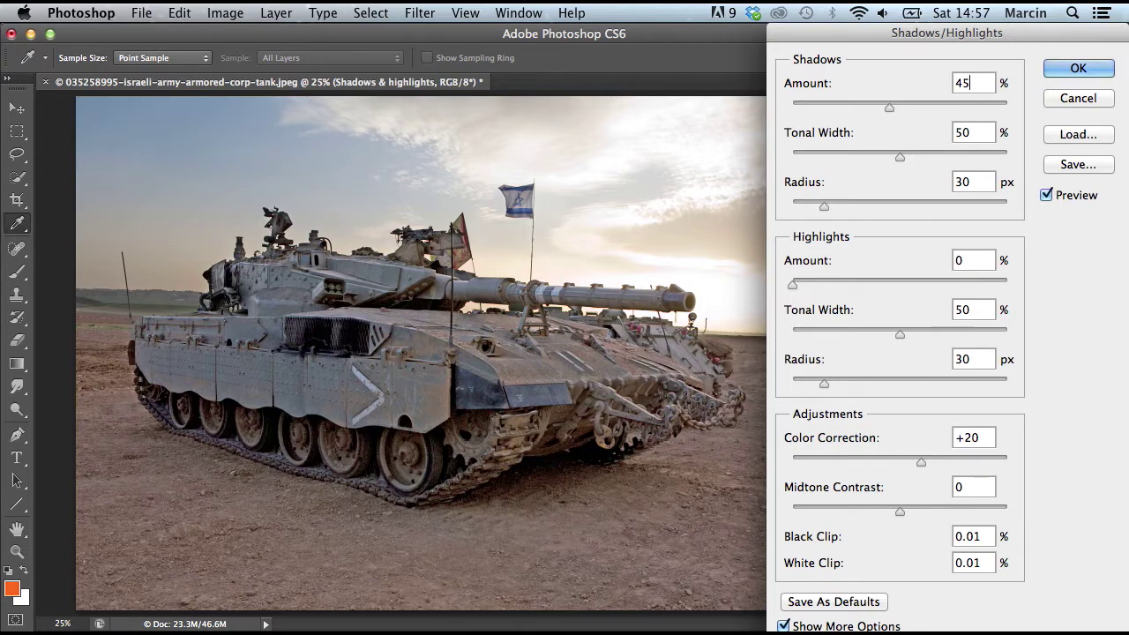
{"action": "left_click_drag", "start_coordinate": [883, 152], "coordinate": [878, 152]}
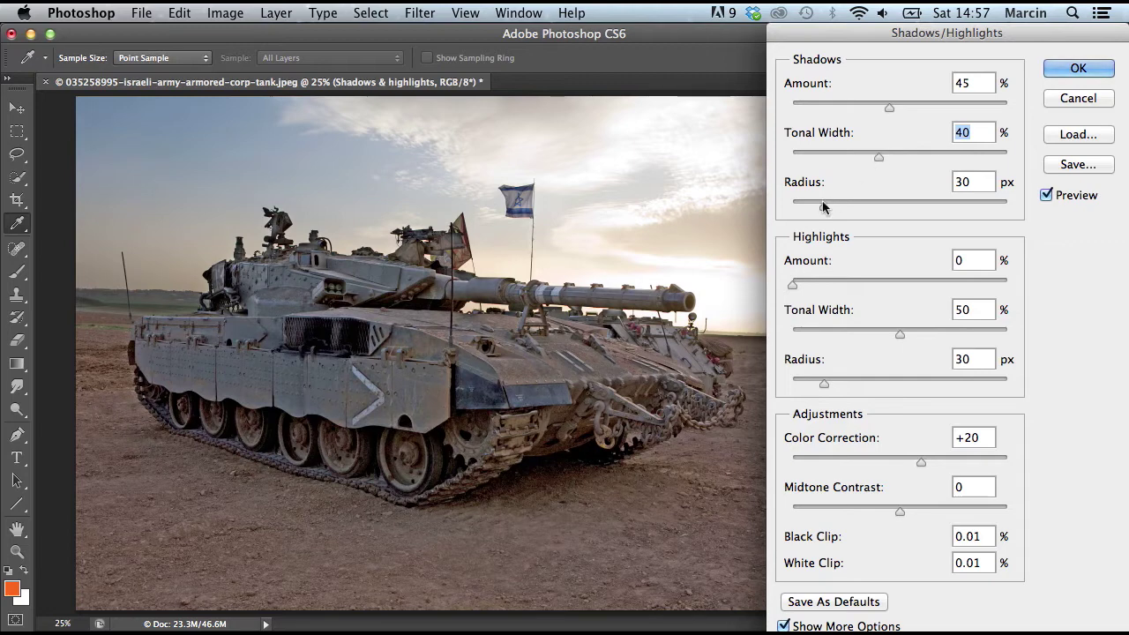
{"action": "left_click_drag", "start_coordinate": [823, 202], "coordinate": [846, 208]}
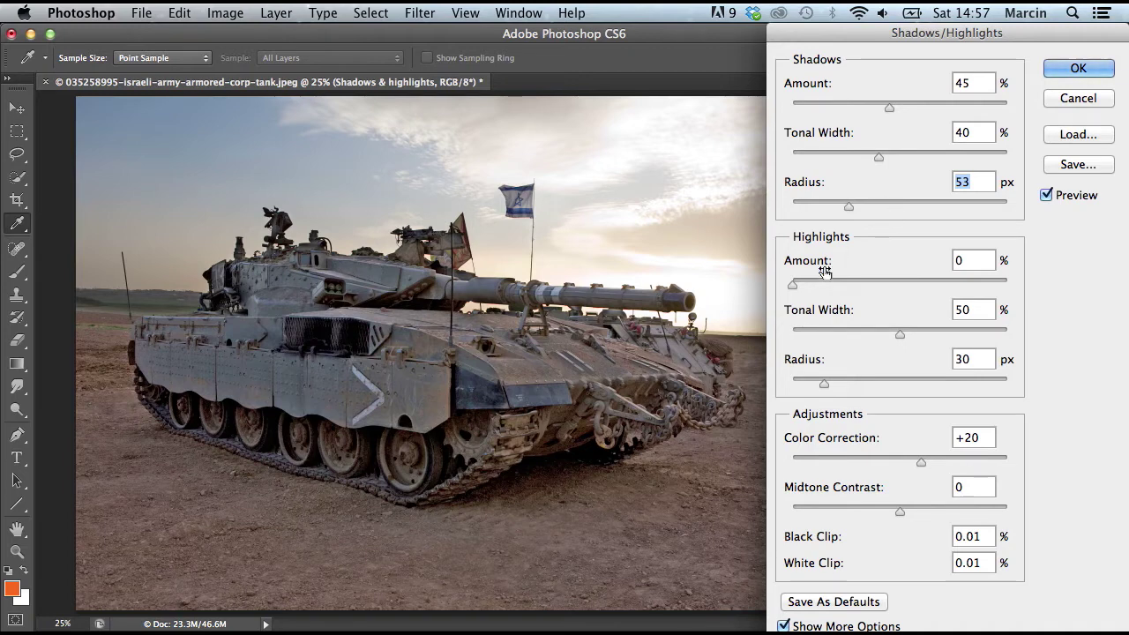
- Set highlights Amount to 17% and Color Correction to about +49, then apply the adjustment
{"action": "left_click_drag", "start_coordinate": [795, 286], "coordinate": [818, 291]}
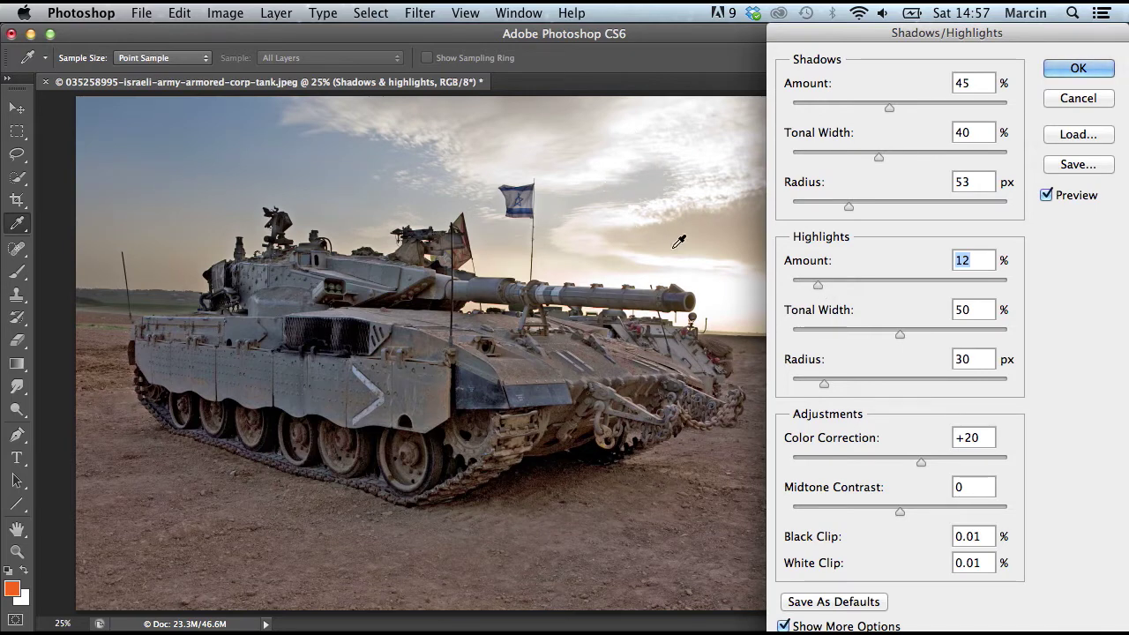
{"action": "left_click_drag", "start_coordinate": [818, 285], "coordinate": [830, 286]}
{"action": "left_click_drag", "start_coordinate": [921, 458], "coordinate": [838, 460]}
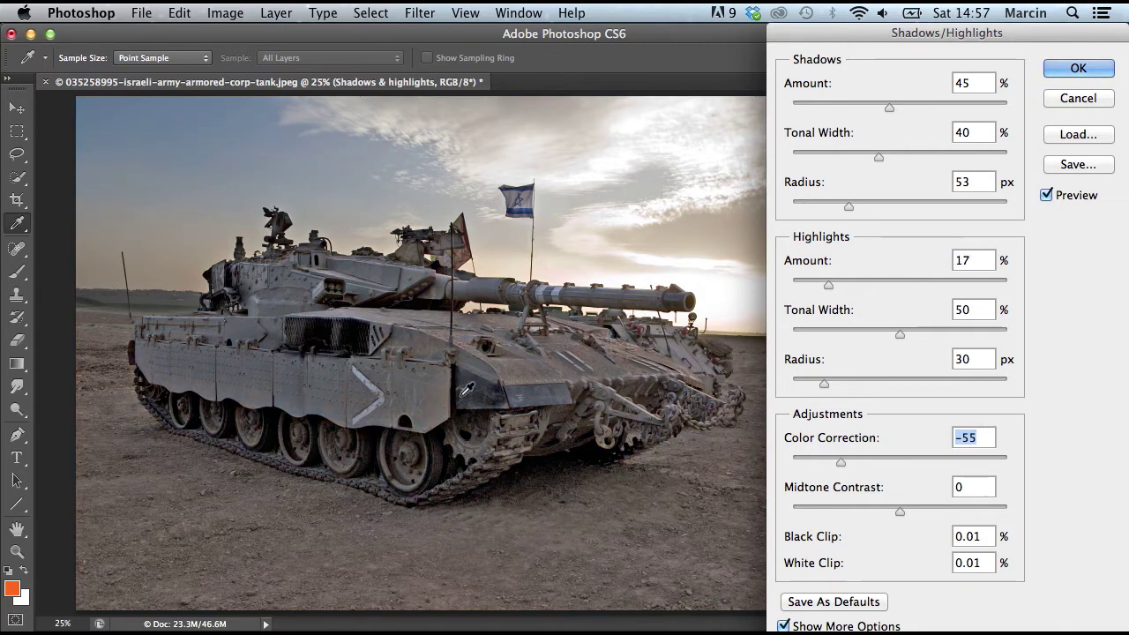
{"action": "left_click", "coordinate": [916, 458]}
{"action": "left_click_drag", "start_coordinate": [917, 456], "coordinate": [952, 458]}
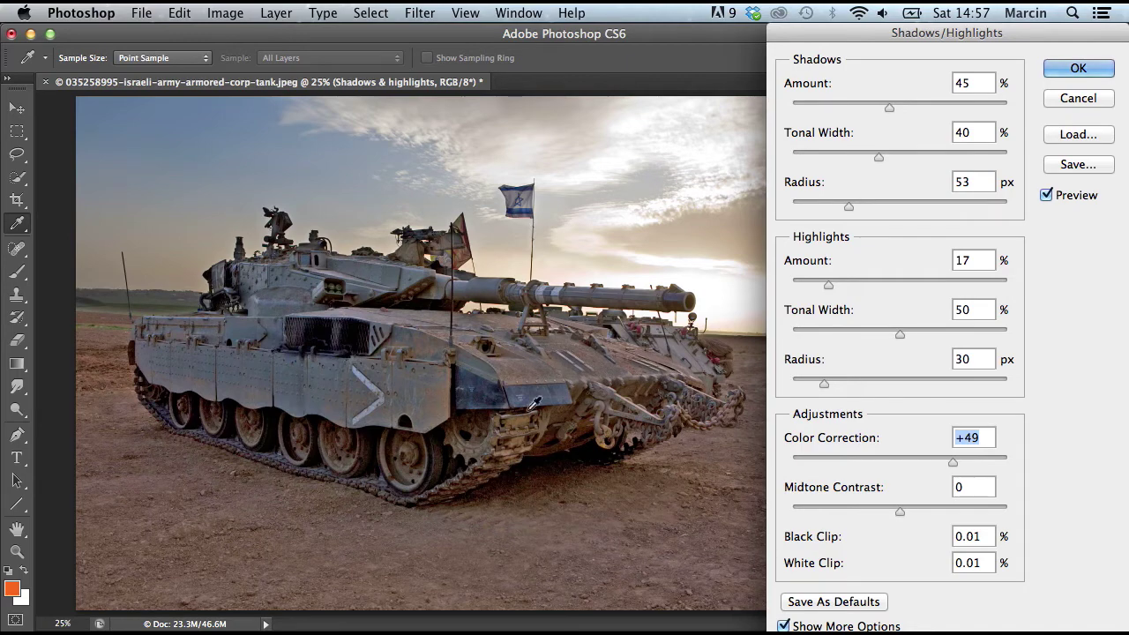
{"action": "left_click_drag", "start_coordinate": [953, 458], "coordinate": [959, 457]}
{"action": "left_click", "coordinate": [1078, 71]}
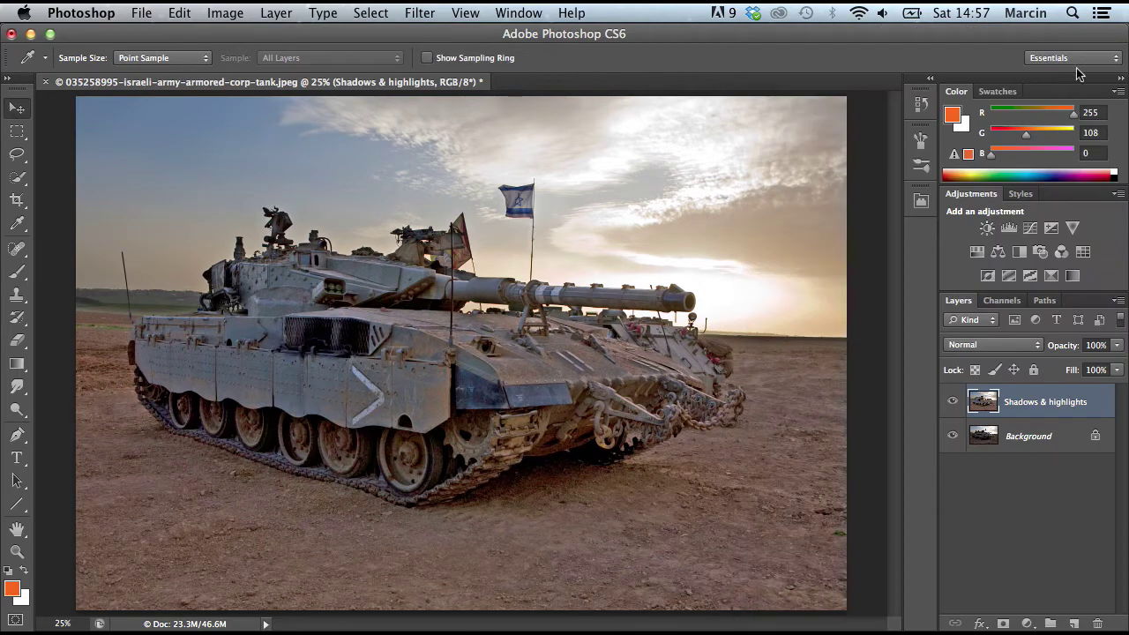
{"action": "key", "text": "v"}
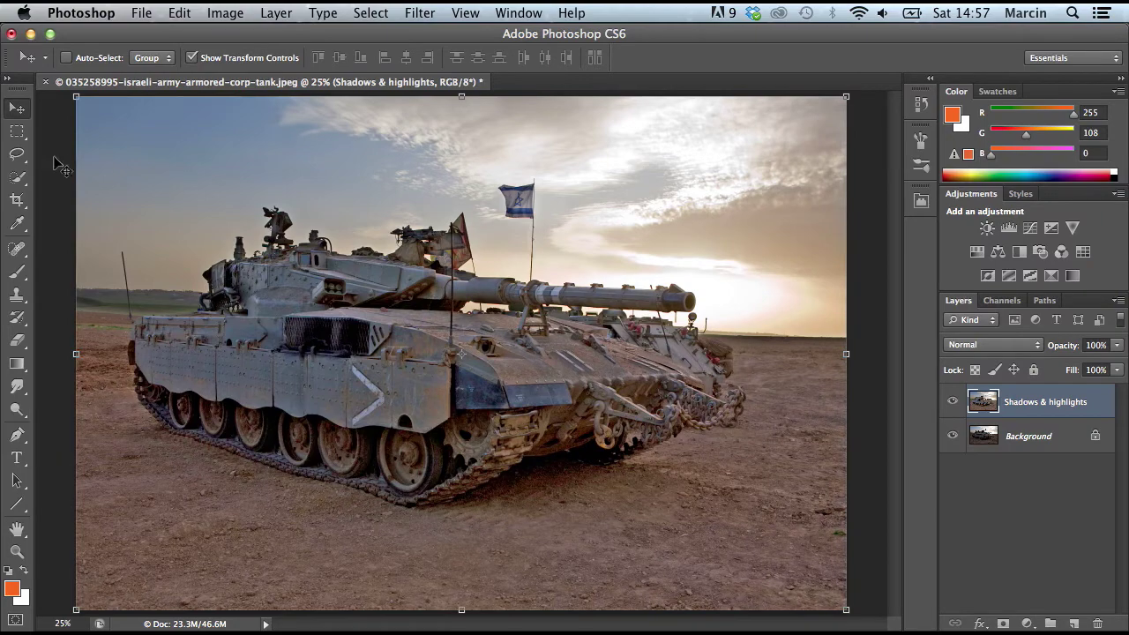
- Add a Curves 1 adjustment layer showing its Red channel curve
{"action": "left_click", "coordinate": [953, 402]}
{"action": "left_click", "coordinate": [952, 402]}
{"action": "left_click", "coordinate": [1034, 623]}
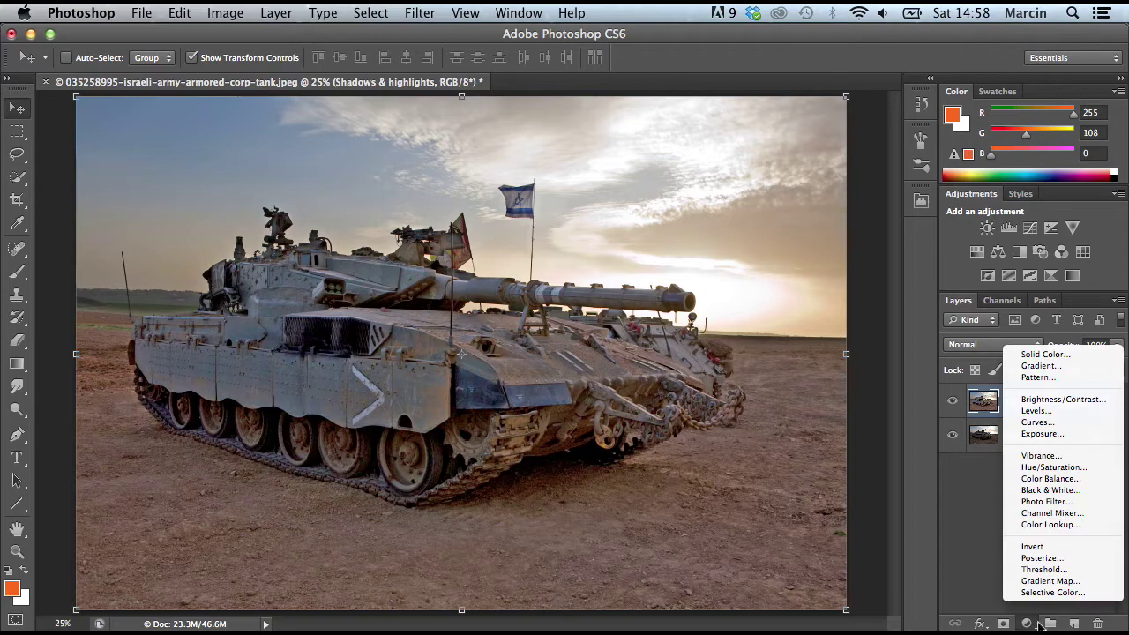
{"action": "left_click", "coordinate": [1046, 426]}
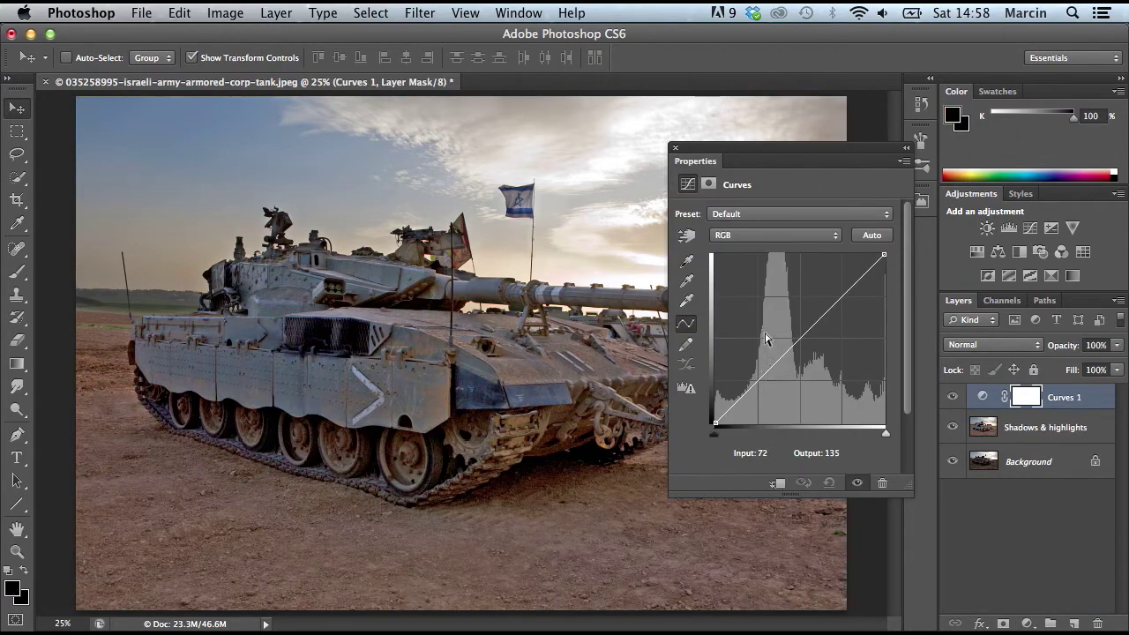
{"action": "left_click", "coordinate": [758, 235]}
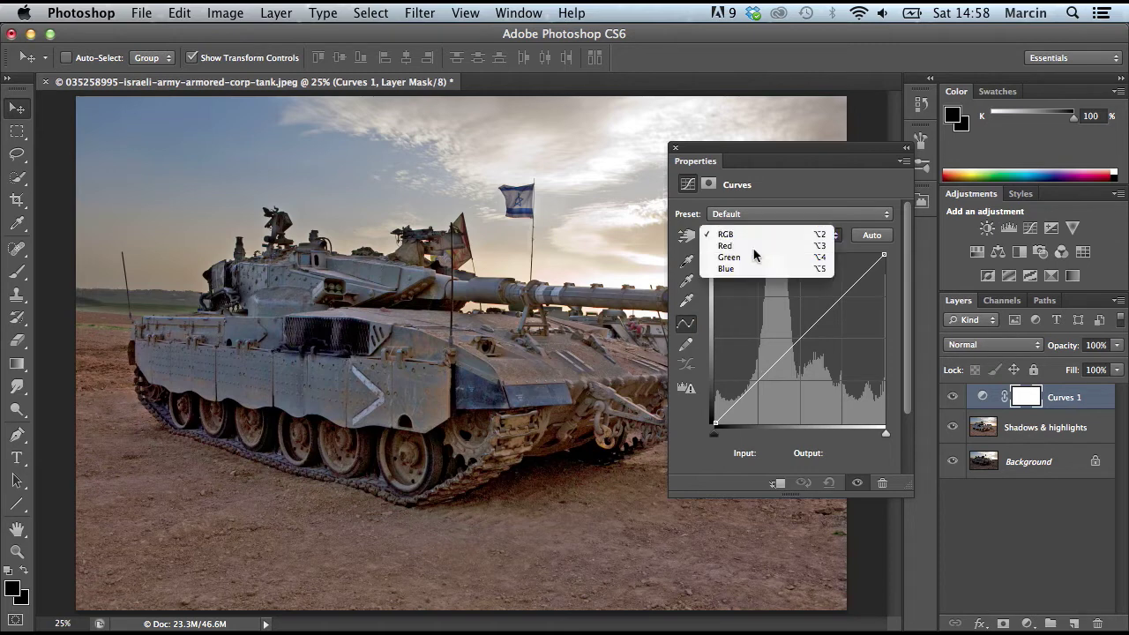
{"action": "left_click", "coordinate": [759, 247]}
{"action": "left_click_drag", "start_coordinate": [759, 159], "coordinate": [791, 147]}
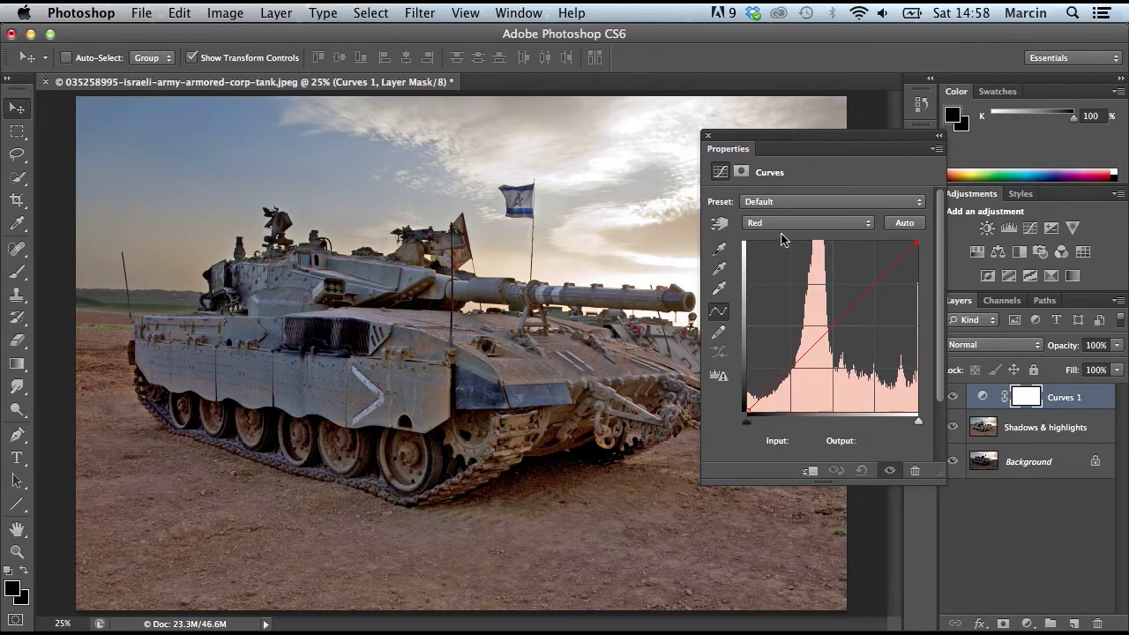
{"action": "left_click_drag", "start_coordinate": [817, 133], "coordinate": [758, 228]}
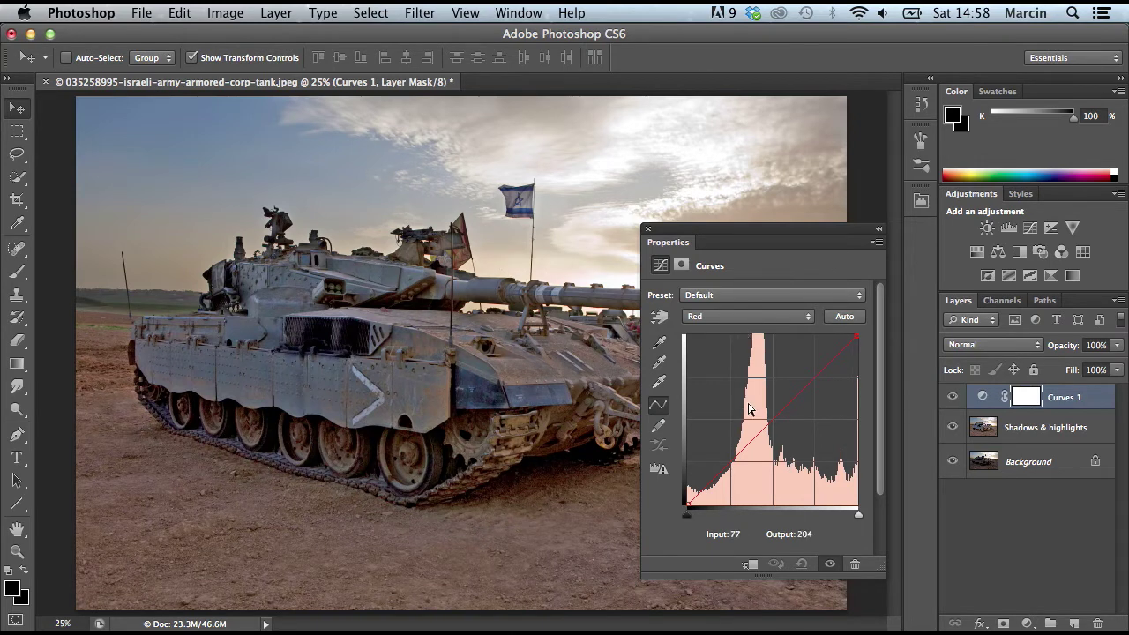
- Raise the red highlights and midtones (input 142 to 149), then toggle Curves 1 to compare
{"action": "left_click_drag", "start_coordinate": [821, 371], "coordinate": [819, 360]}
{"action": "left_click_drag", "start_coordinate": [776, 411], "coordinate": [781, 406]}
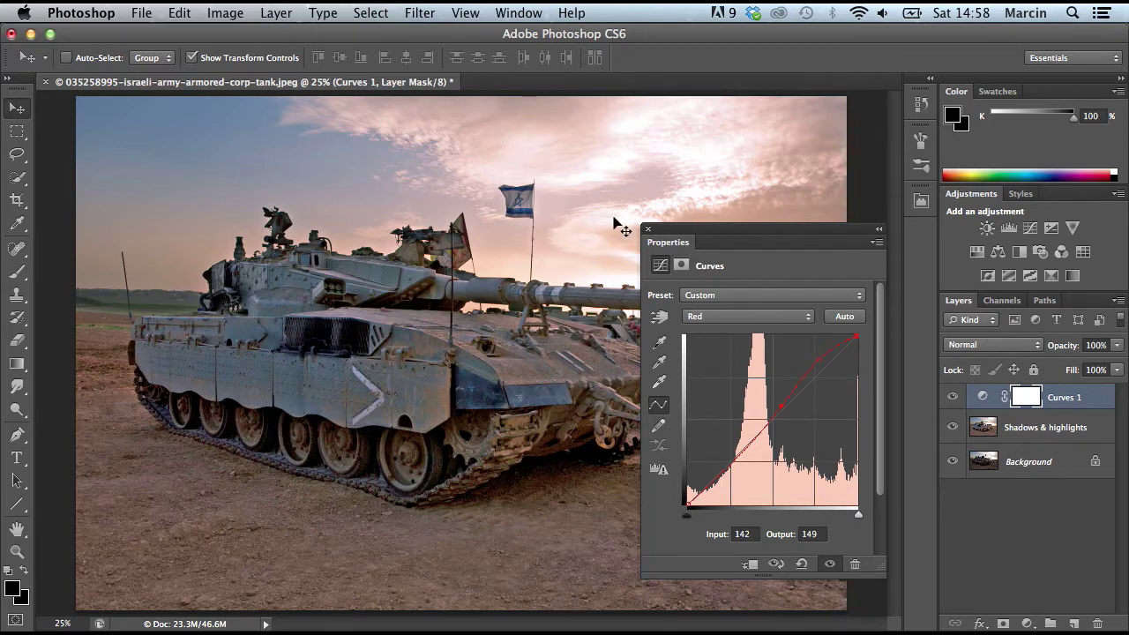
{"action": "left_click", "coordinate": [952, 398]}
{"action": "left_click", "coordinate": [953, 398]}
{"action": "left_click", "coordinate": [952, 397]}
{"action": "left_click", "coordinate": [952, 397]}
- On the Blue channel, lift the black point, lower the white point, and pull the midtones down to 166
{"action": "left_click", "coordinate": [761, 324]}
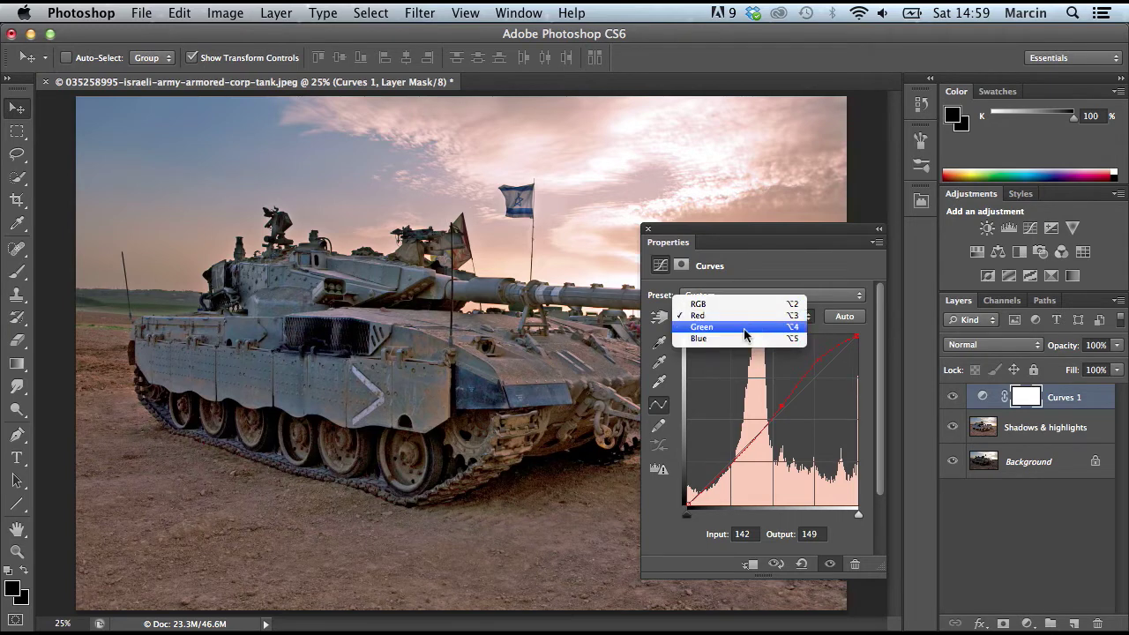
{"action": "left_click", "coordinate": [749, 337]}
{"action": "left_click_drag", "start_coordinate": [686, 501], "coordinate": [686, 481]}
{"action": "left_click_drag", "start_coordinate": [857, 335], "coordinate": [858, 343]}
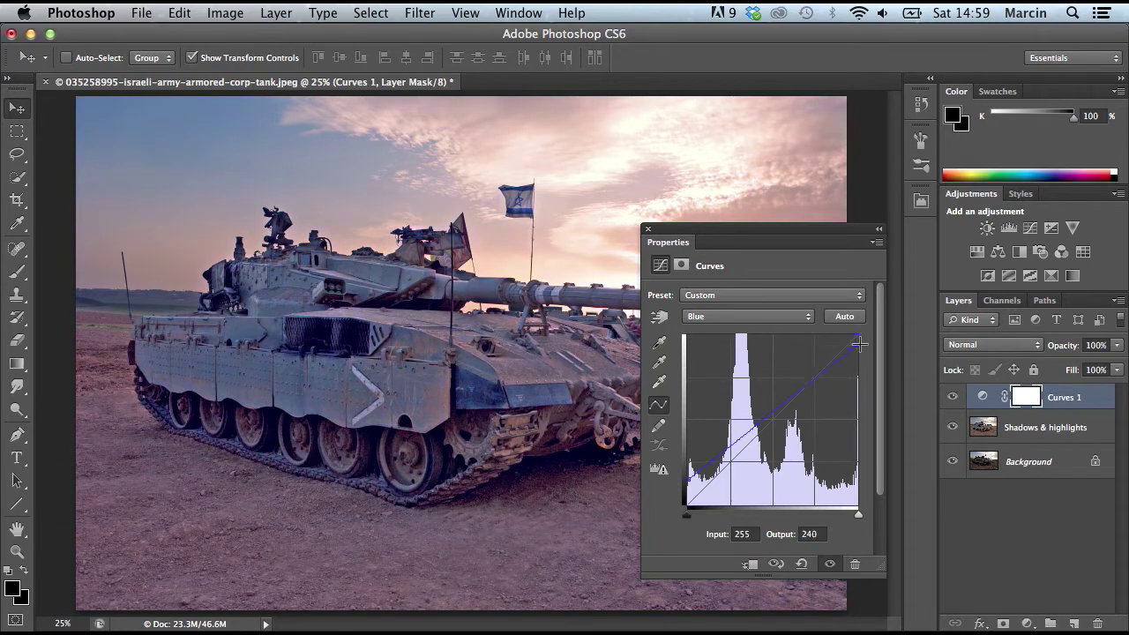
{"action": "left_click", "coordinate": [797, 396]}
{"action": "left_click_drag", "start_coordinate": [797, 397], "coordinate": [820, 394]}
- Close Properties and toggle Curves 1 visibility to compare the golden grade
{"action": "left_click", "coordinate": [648, 229]}
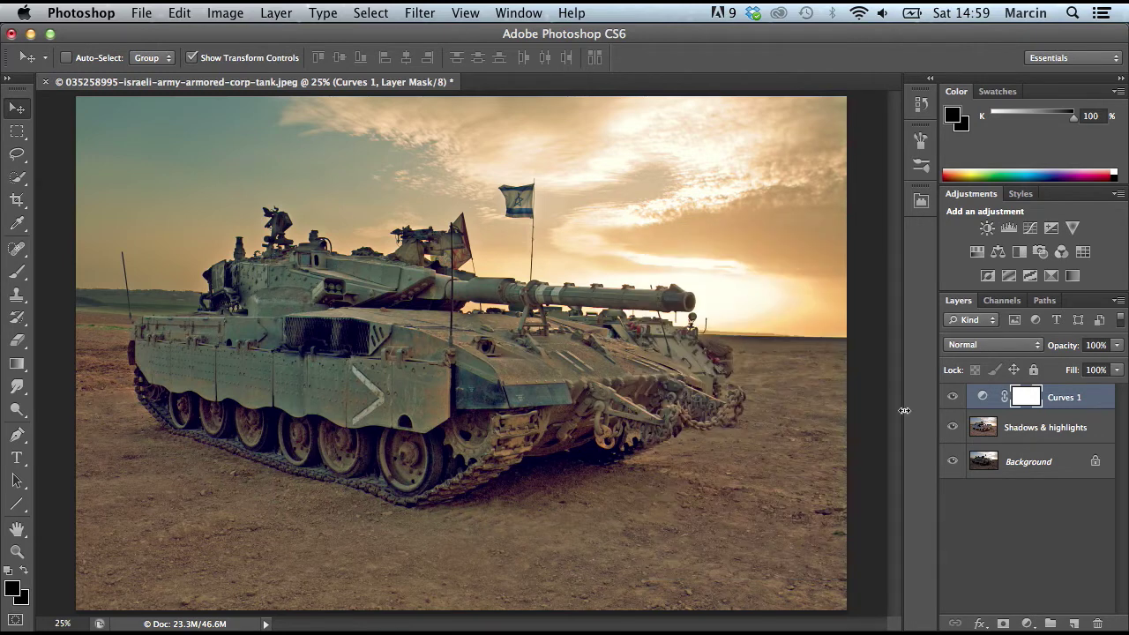
{"action": "left_click", "coordinate": [954, 398]}
{"action": "left_click", "coordinate": [954, 398]}
{"action": "left_click", "coordinate": [956, 399]}
{"action": "left_click", "coordinate": [956, 399]}
{"action": "left_click", "coordinate": [1026, 623]}
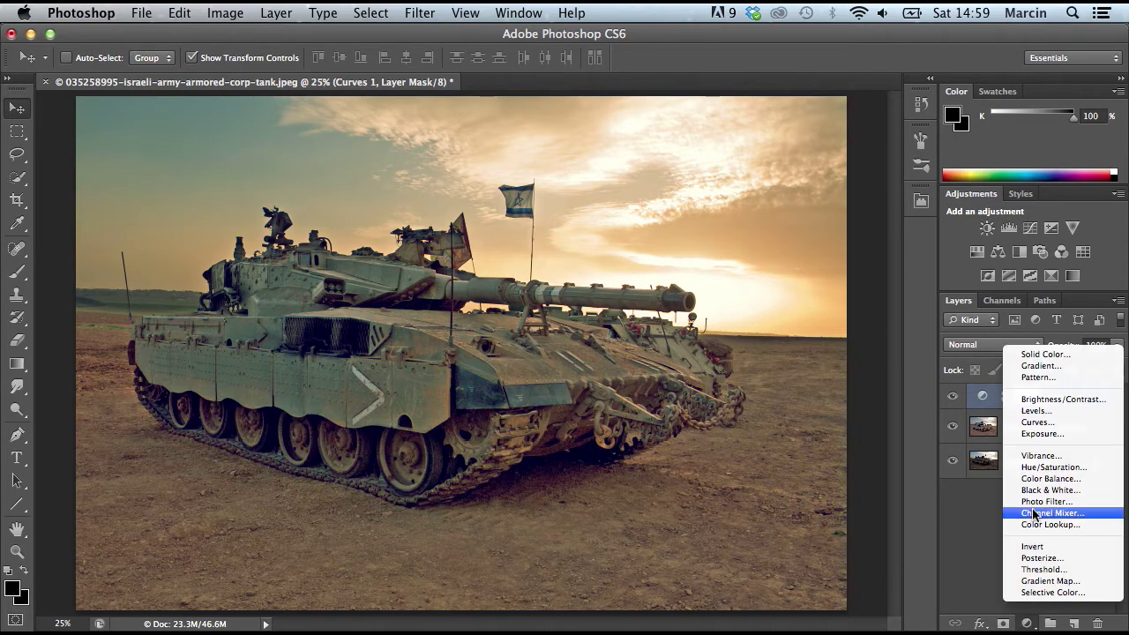
- Add Curves 2 with an RGB S-curve lifting highlights from 183 to 193
{"action": "left_click", "coordinate": [1037, 422]}
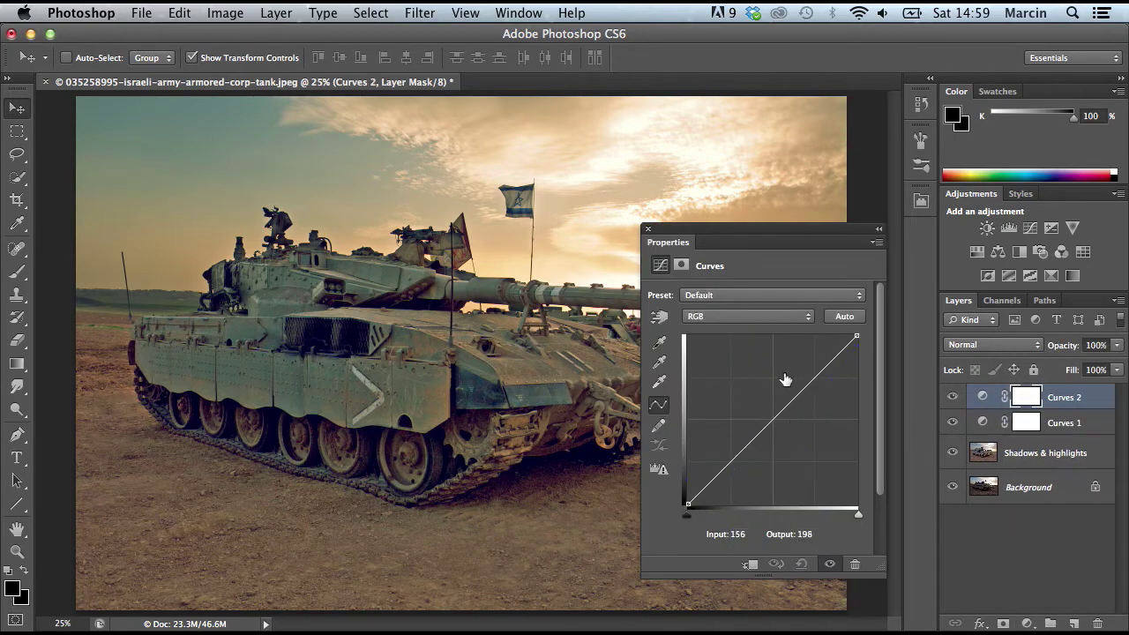
{"action": "left_click", "coordinate": [722, 473]}
{"action": "left_click_drag", "start_coordinate": [813, 380], "coordinate": [808, 377]}
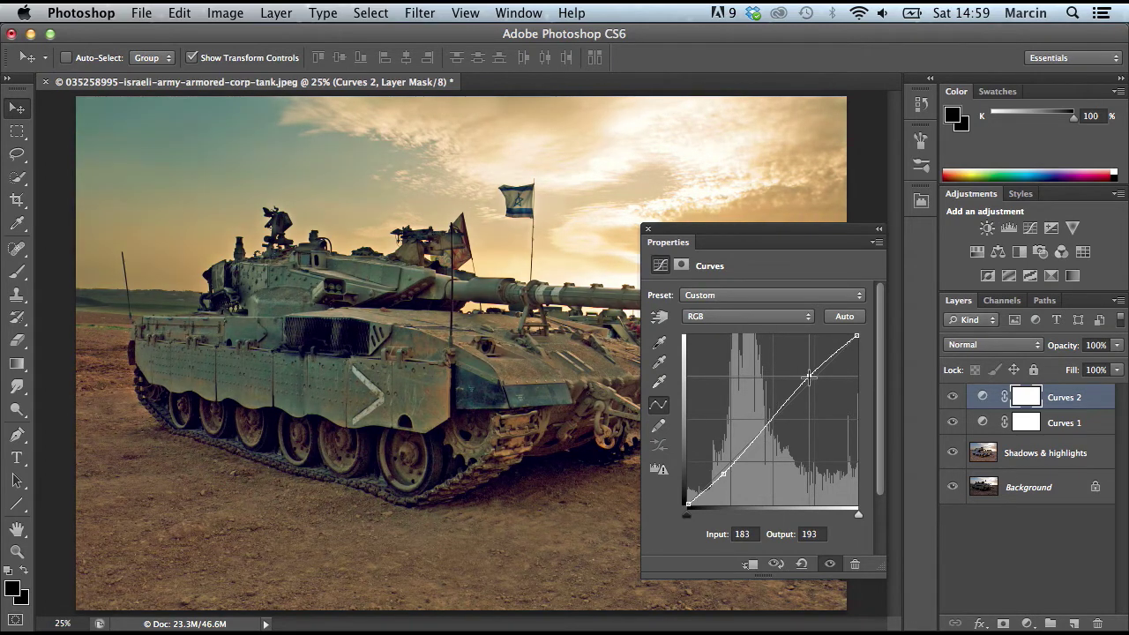
{"action": "left_click", "coordinate": [648, 230]}
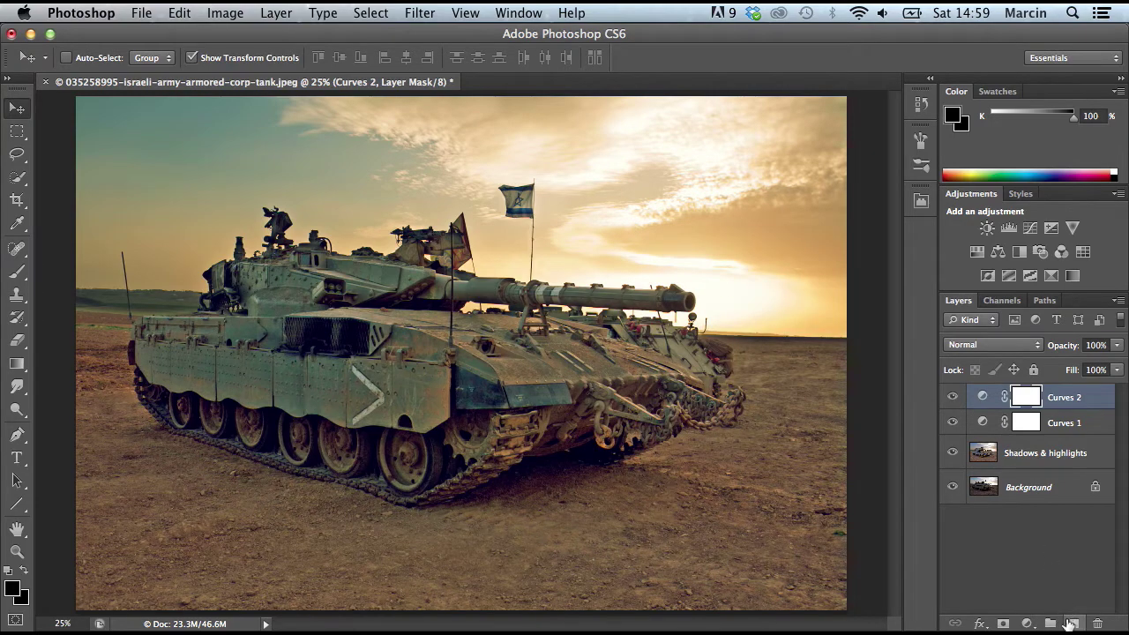
{"action": "left_click", "coordinate": [1071, 622]}
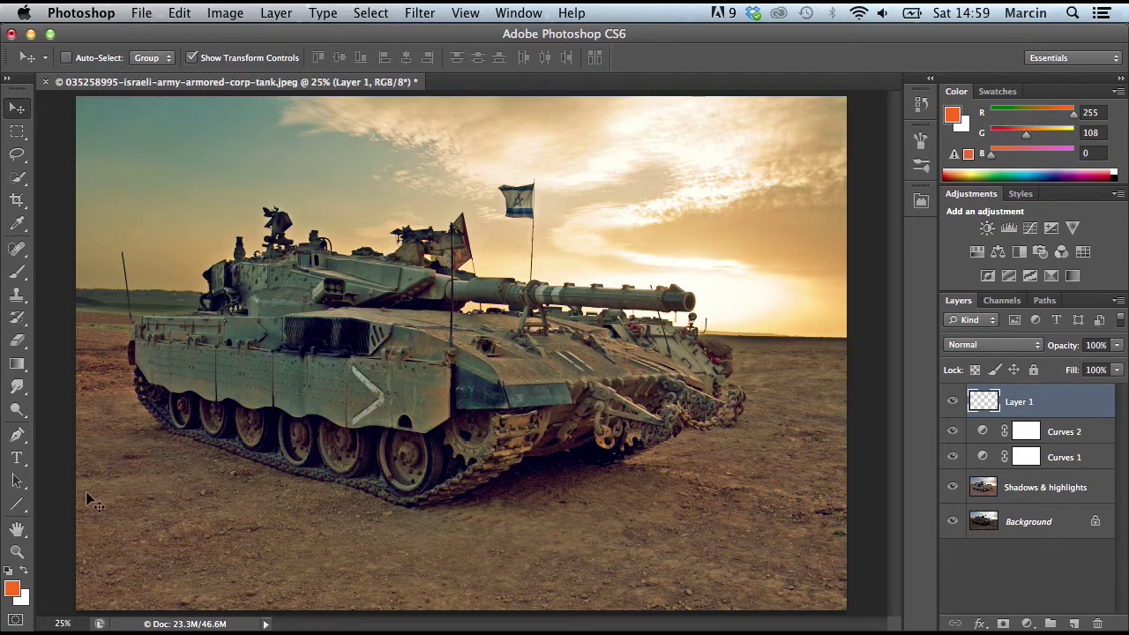
- Set the foreground to yellow and paint it over the tank and ground on Layer 1 with a soft brush
{"action": "left_click", "coordinate": [18, 592]}
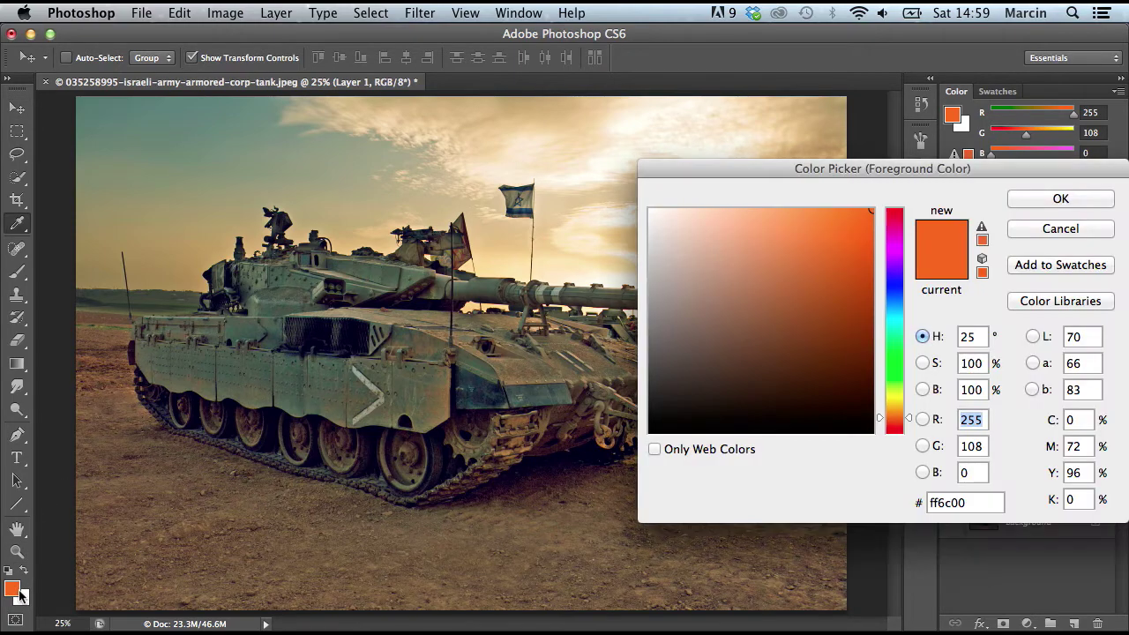
{"action": "left_click", "coordinate": [896, 404]}
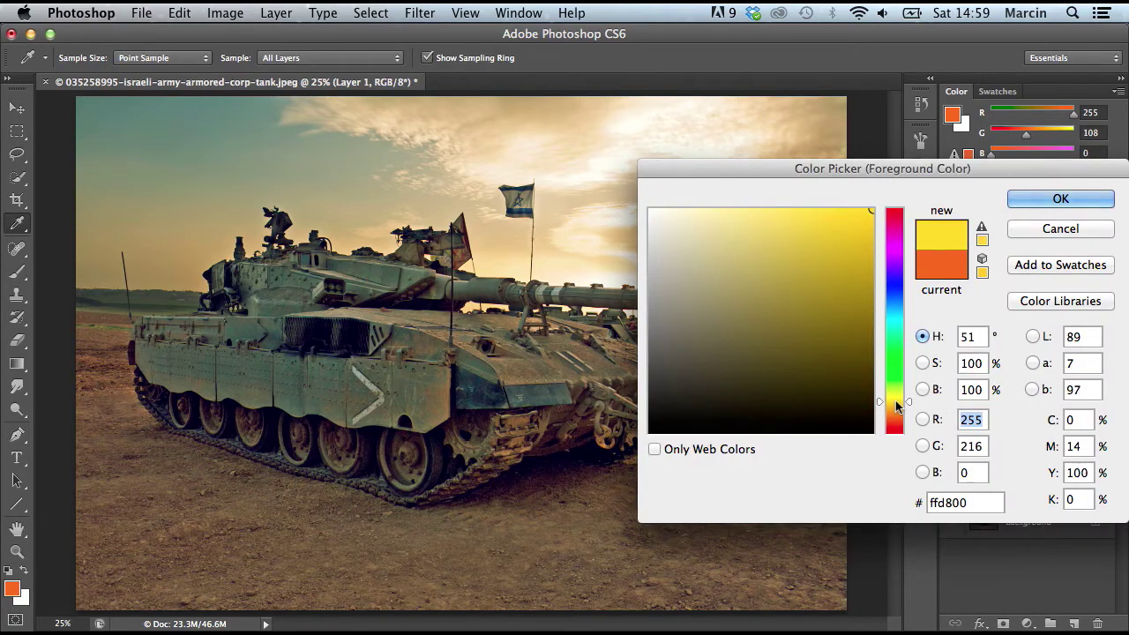
{"action": "left_click", "coordinate": [895, 405]}
{"action": "left_click", "coordinate": [1023, 200]}
{"action": "key", "text": "v"}
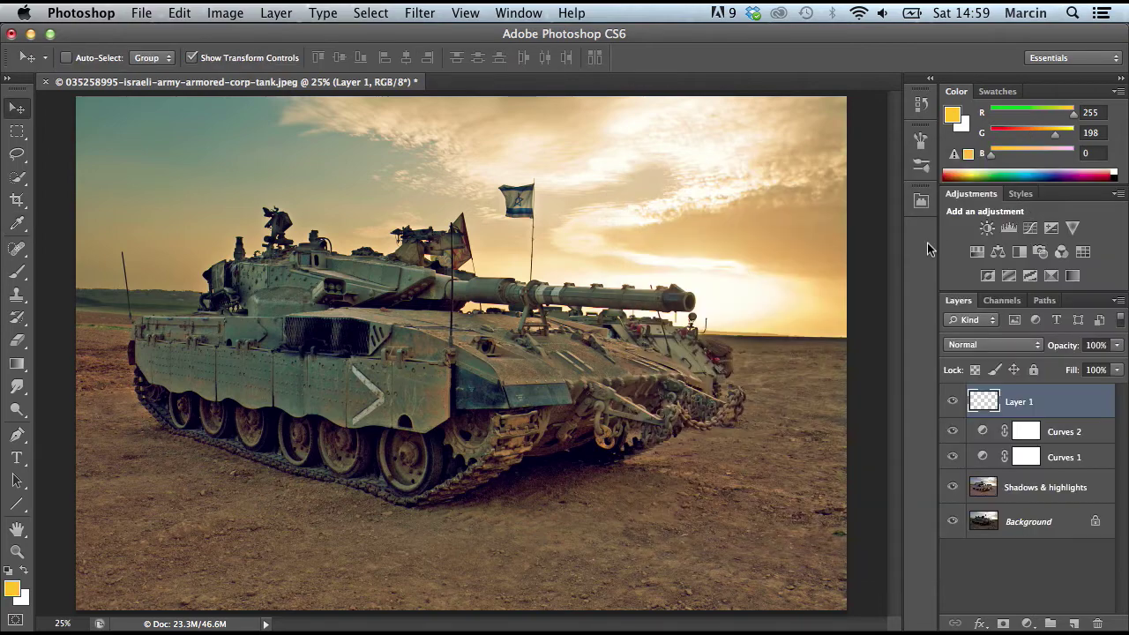
{"action": "left_click", "coordinate": [16, 271]}
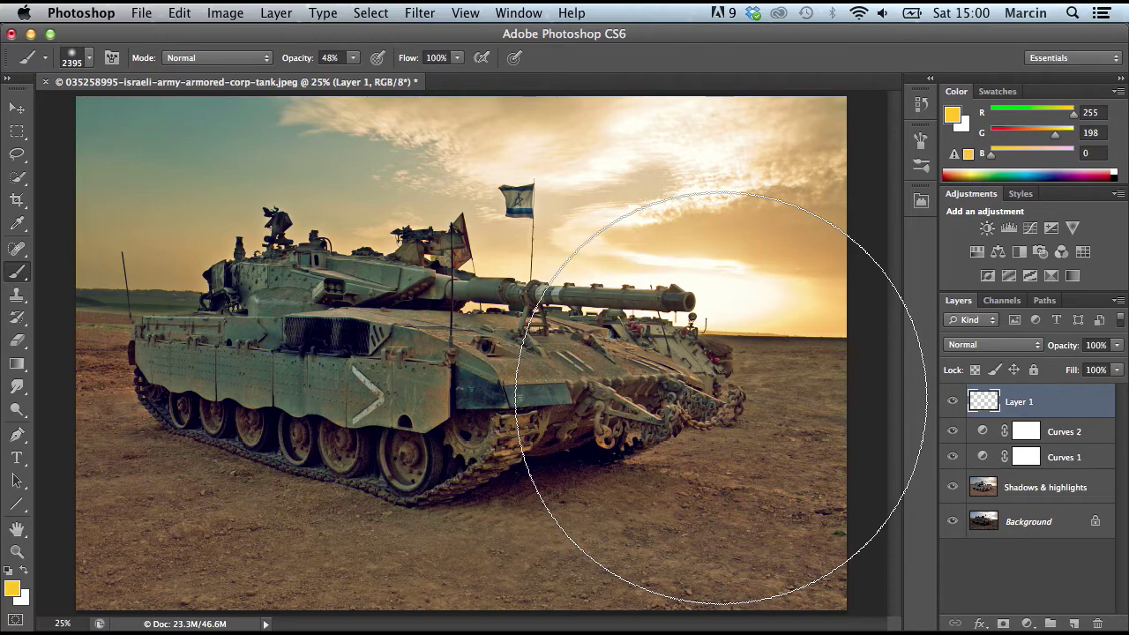
{"action": "left_click", "coordinate": [709, 401]}
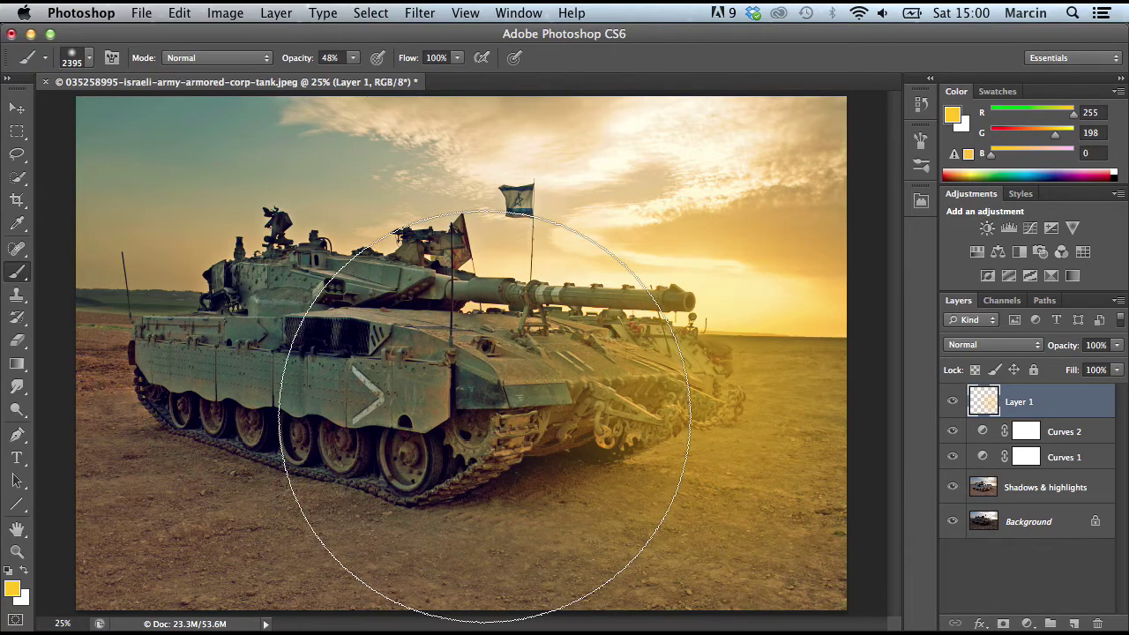
{"action": "left_click", "coordinate": [345, 365]}
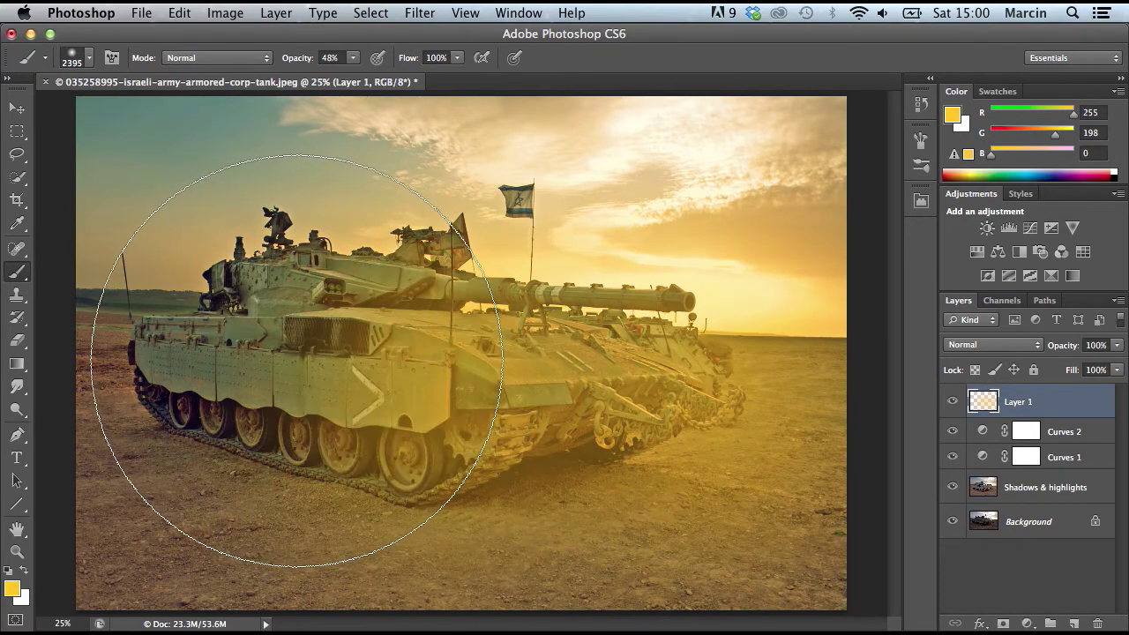
{"action": "left_click", "coordinate": [282, 370]}
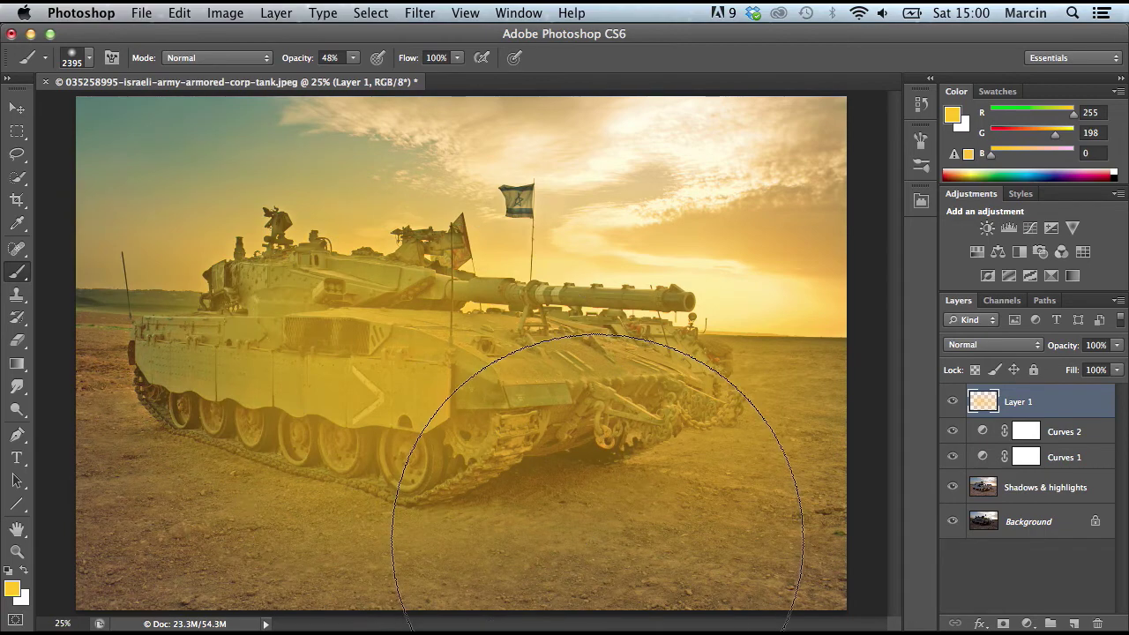
{"action": "left_click", "coordinate": [597, 539]}
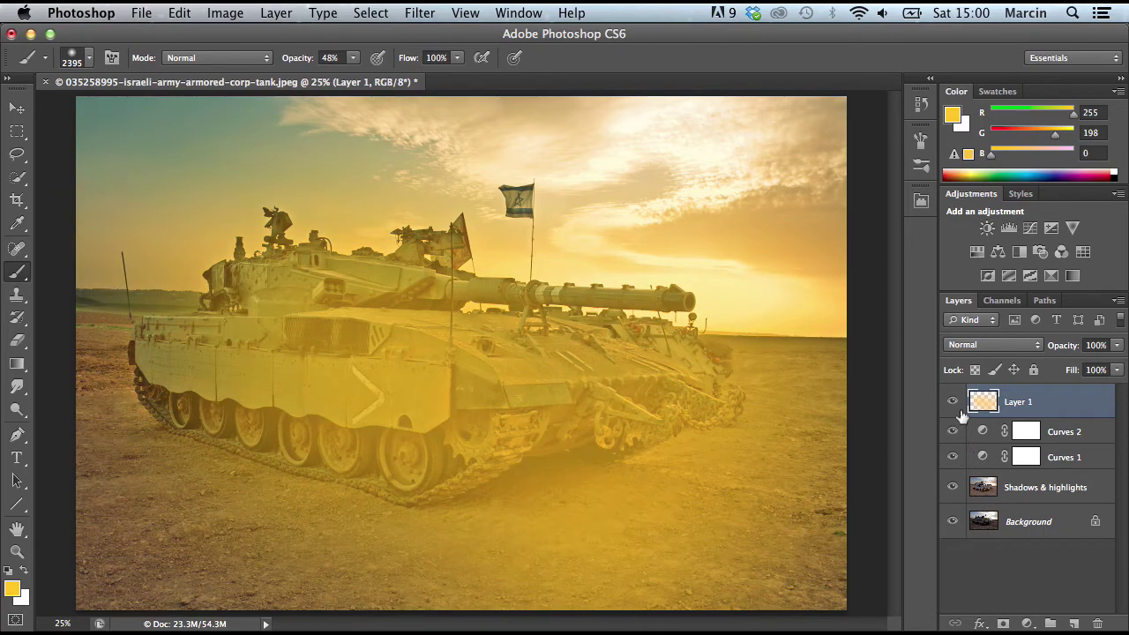
- Set Layer 1 to Soft Light at 59% opacity and add an empty Layer 2
{"action": "left_click", "coordinate": [987, 345]}
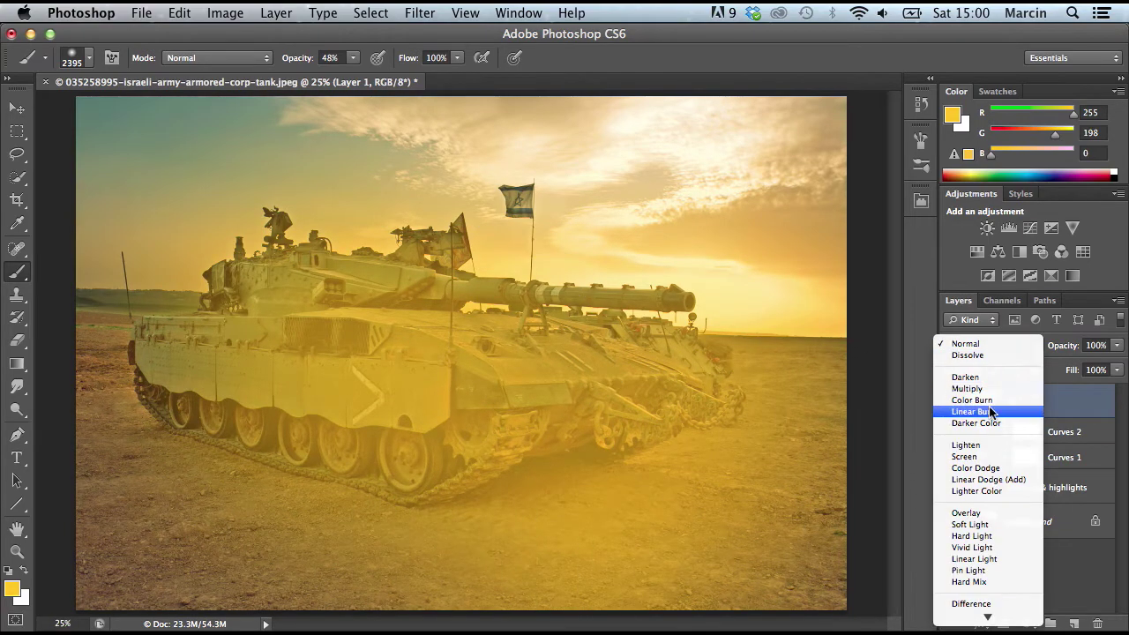
{"action": "left_click", "coordinate": [991, 525]}
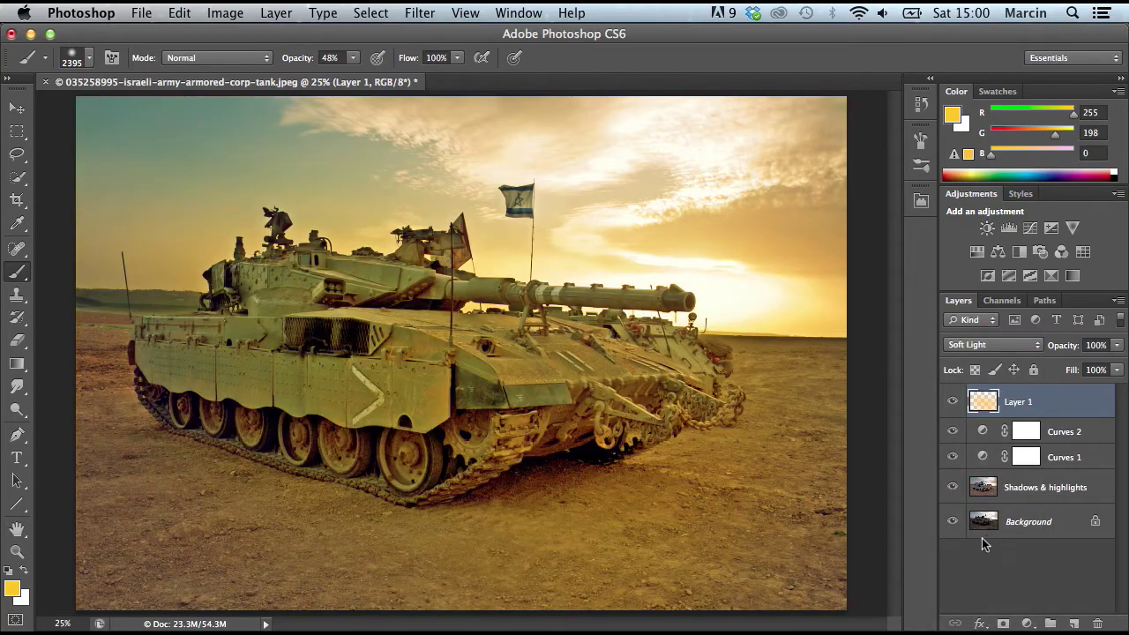
{"action": "left_click", "coordinate": [907, 597]}
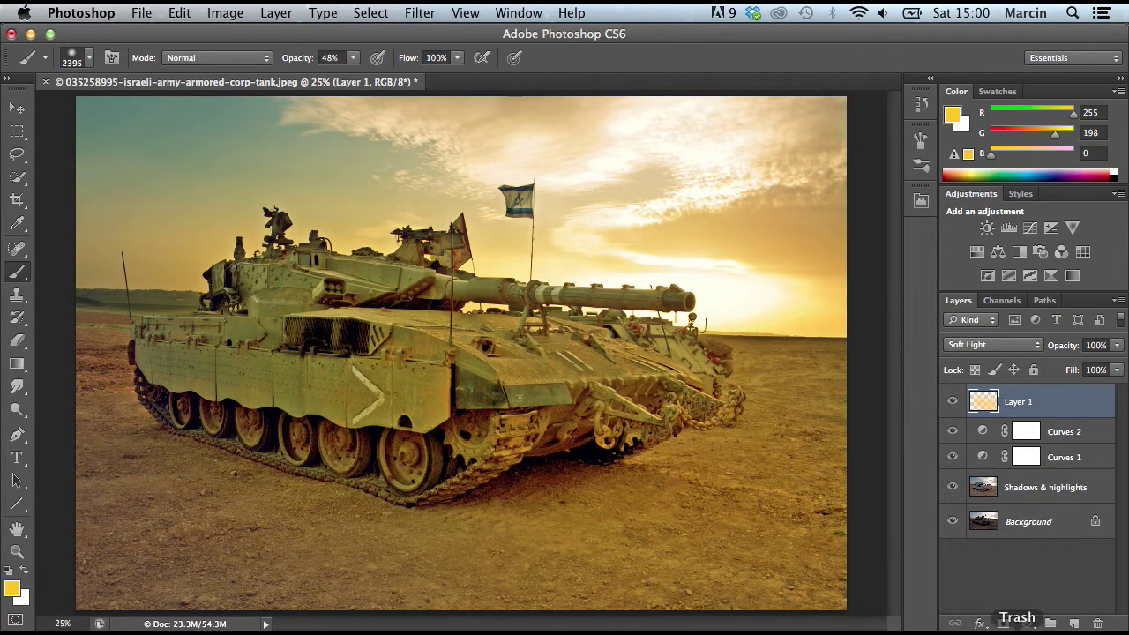
{"action": "left_click_drag", "start_coordinate": [251, 379], "coordinate": [246, 313]}
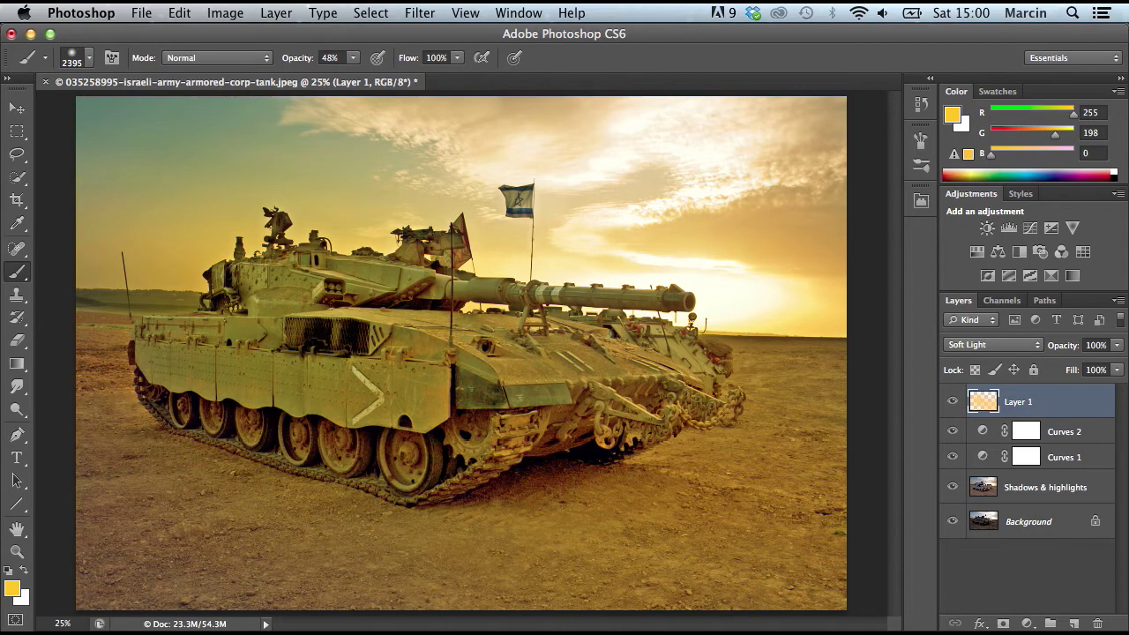
{"action": "left_click", "coordinate": [1116, 345]}
{"action": "left_click_drag", "start_coordinate": [1108, 367], "coordinate": [1101, 368]}
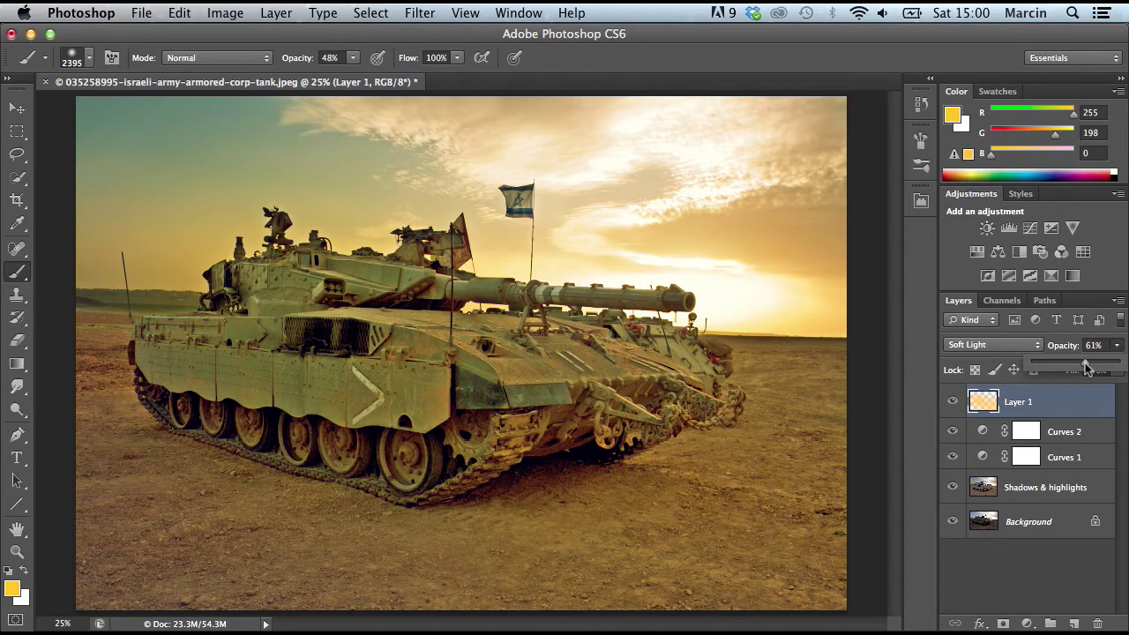
{"action": "left_click", "coordinate": [1113, 355]}
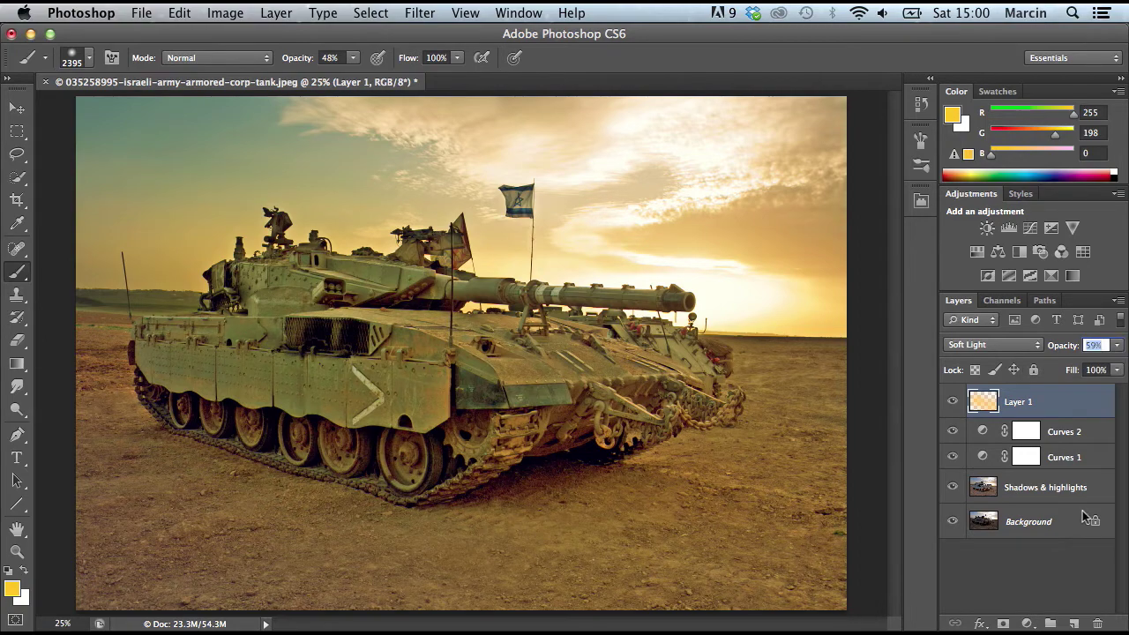
{"action": "left_click", "coordinate": [1073, 624]}
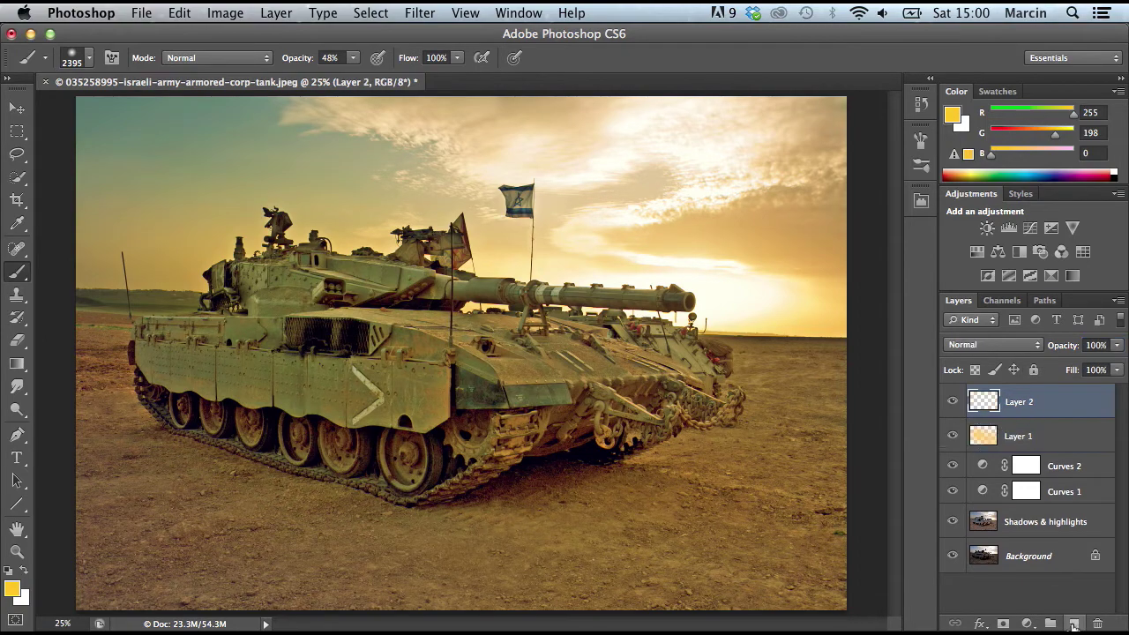
- Switch the foreground colour to orange and paint the sky on Layer 2
{"action": "left_click", "coordinate": [10, 589]}
{"action": "left_click_drag", "start_coordinate": [895, 412], "coordinate": [895, 419]}
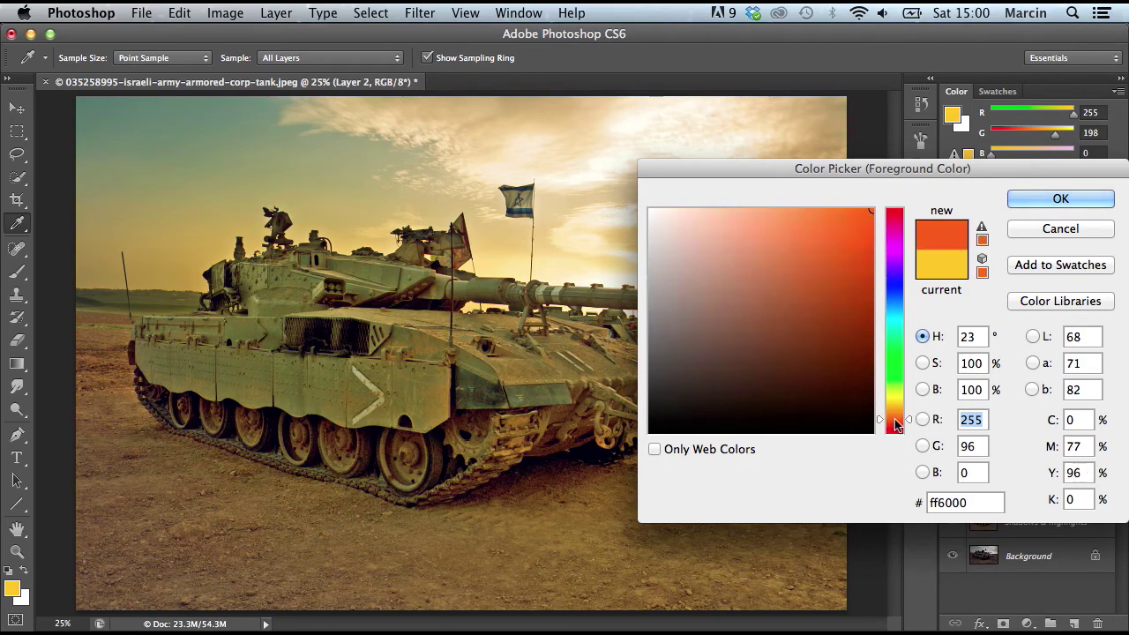
{"action": "left_click", "coordinate": [1035, 199]}
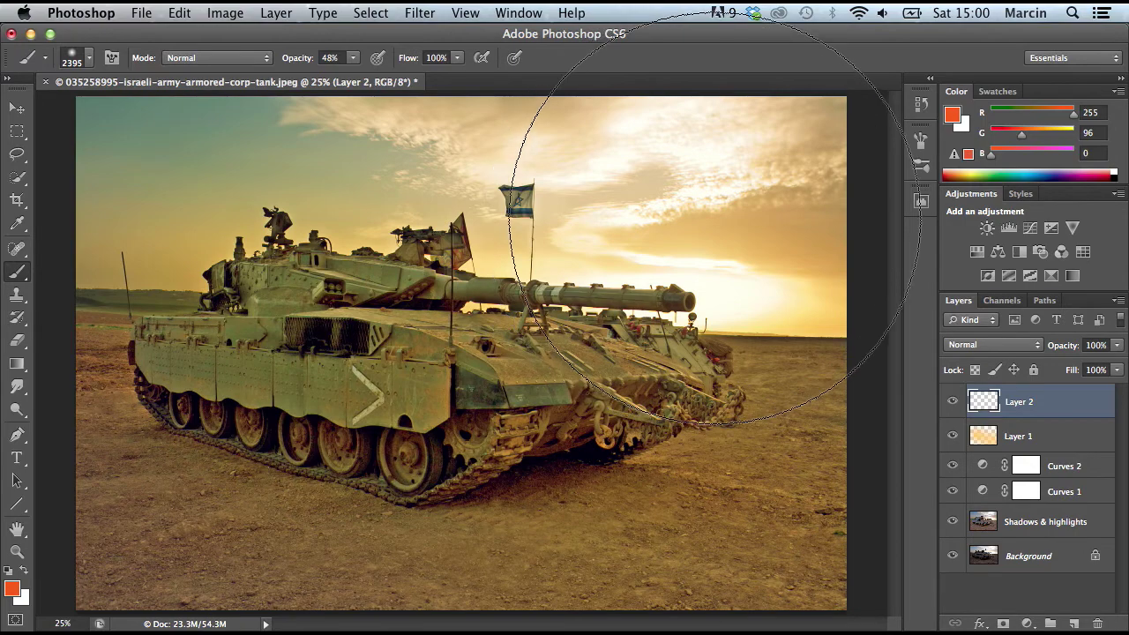
{"action": "left_click", "coordinate": [731, 208]}
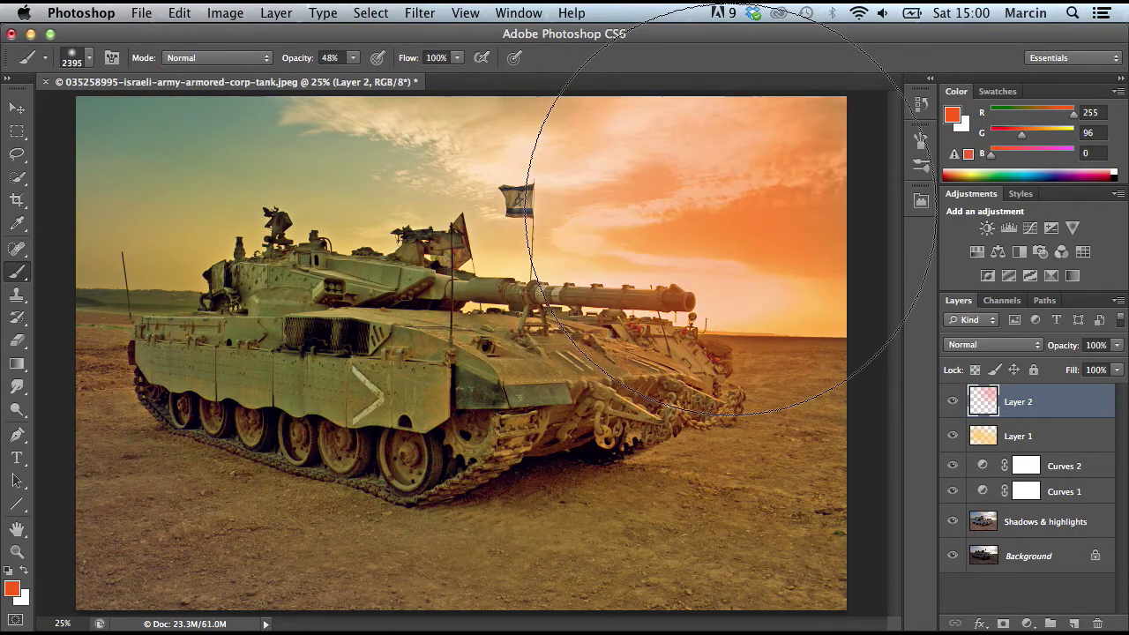
{"action": "left_click", "coordinate": [544, 207]}
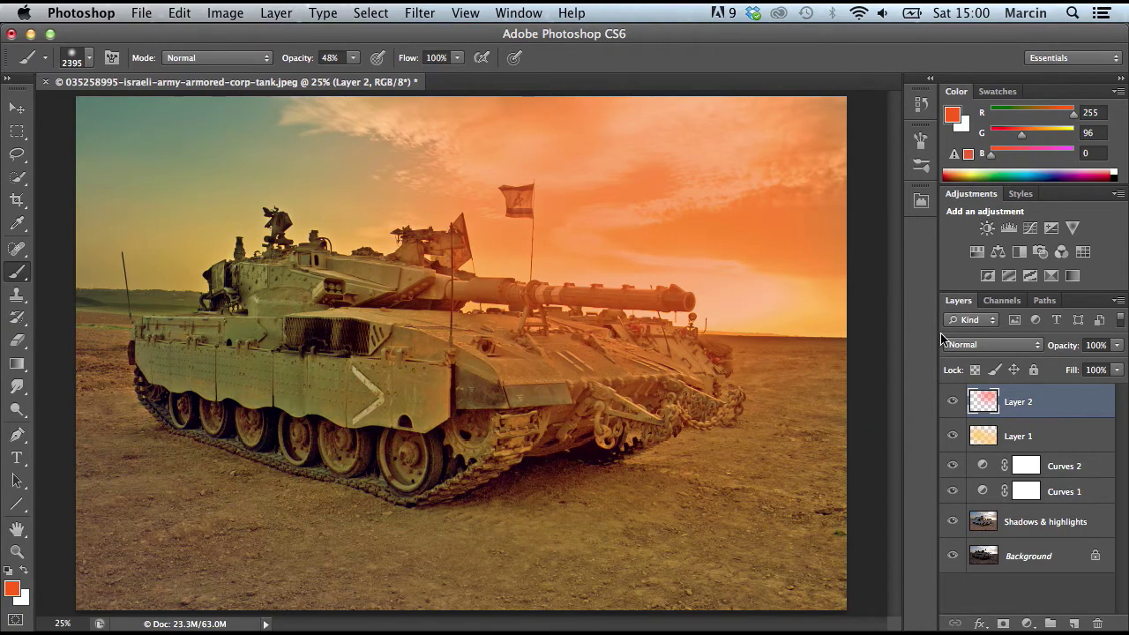
- Set Layer 2 to Soft Light and stamp all visible layers into a merged Layer 3
{"action": "left_click", "coordinate": [986, 347]}
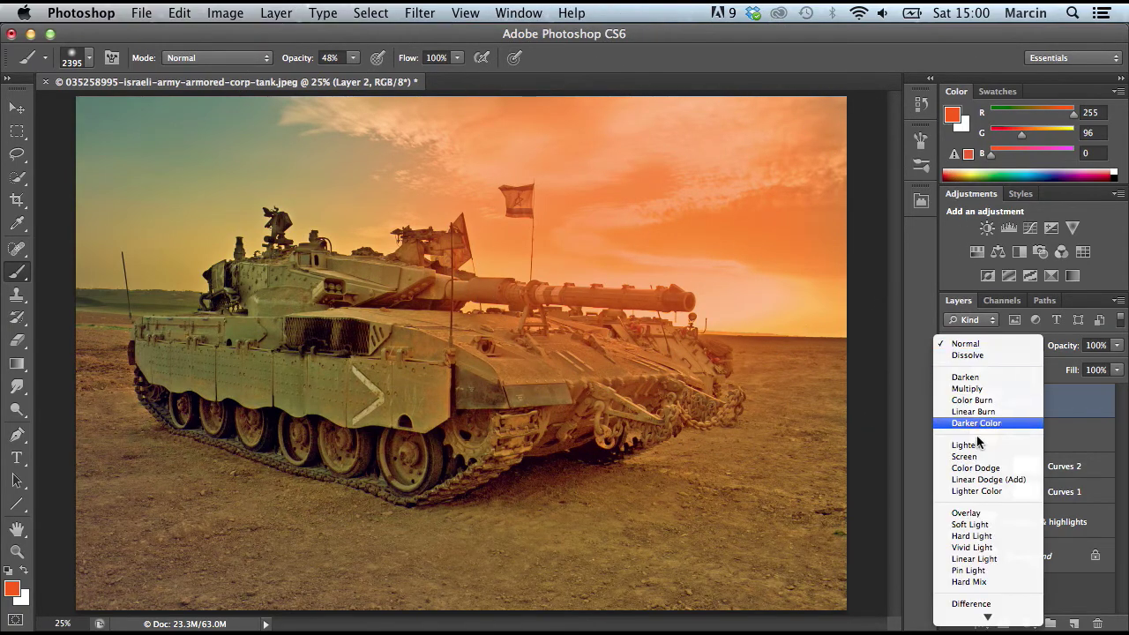
{"action": "left_click", "coordinate": [981, 528]}
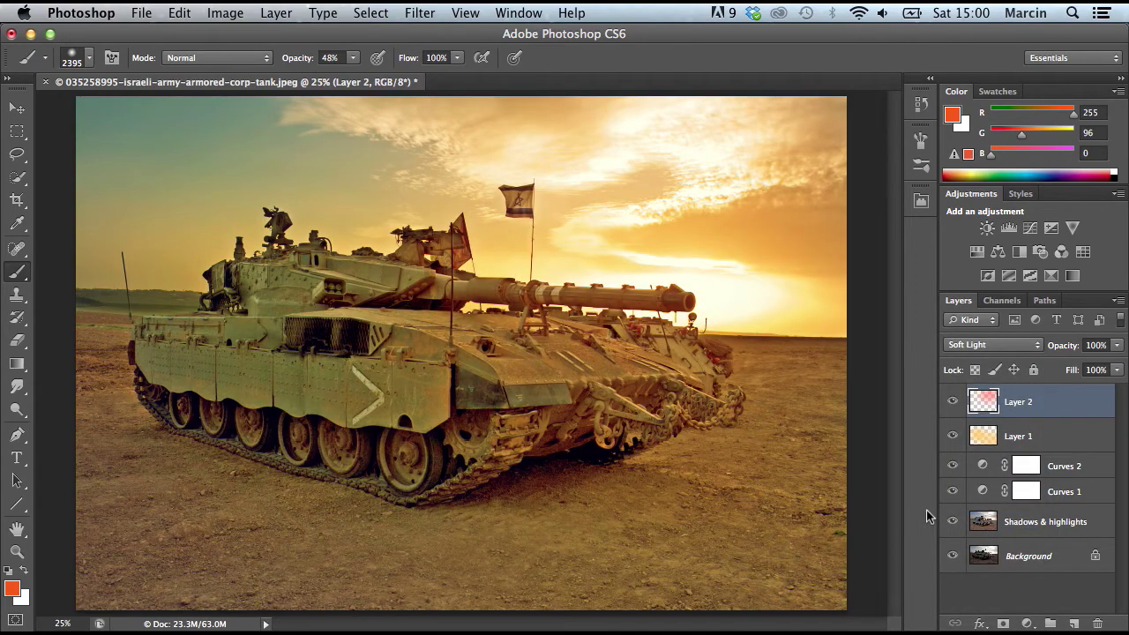
{"action": "left_click", "coordinate": [992, 346]}
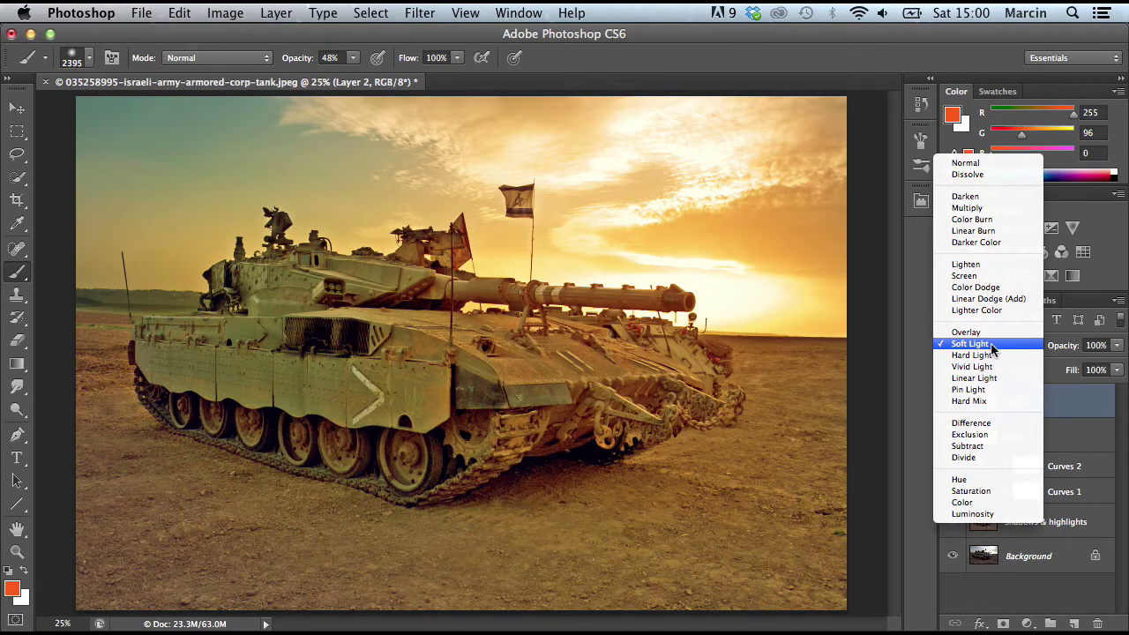
{"action": "left_click", "coordinate": [926, 378]}
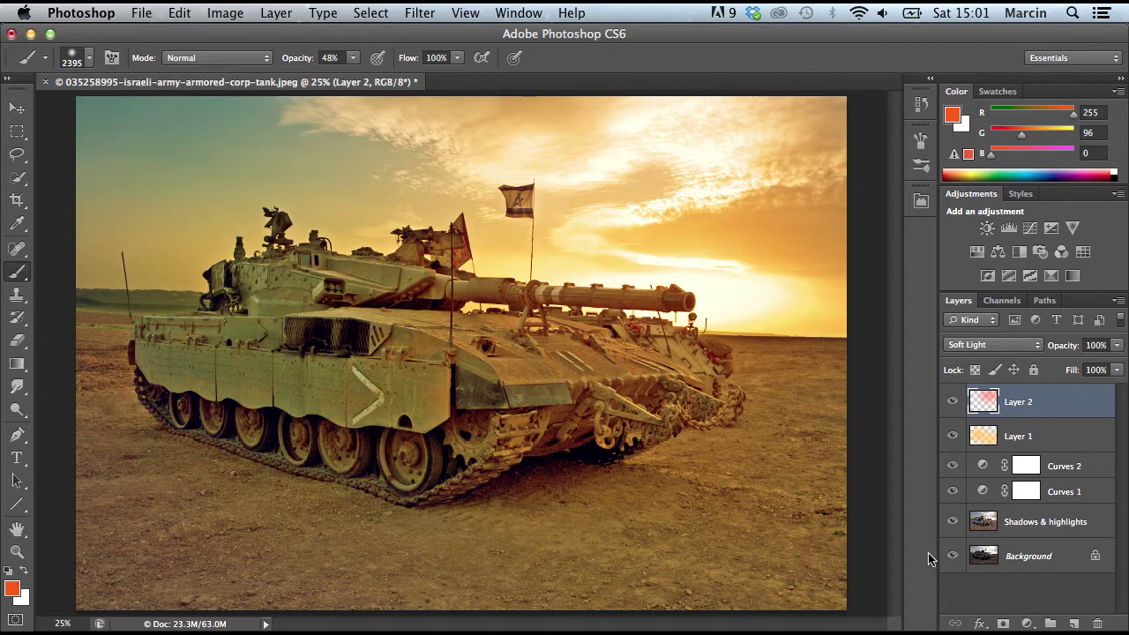
{"action": "key", "text": "super+alt+shift+e"}
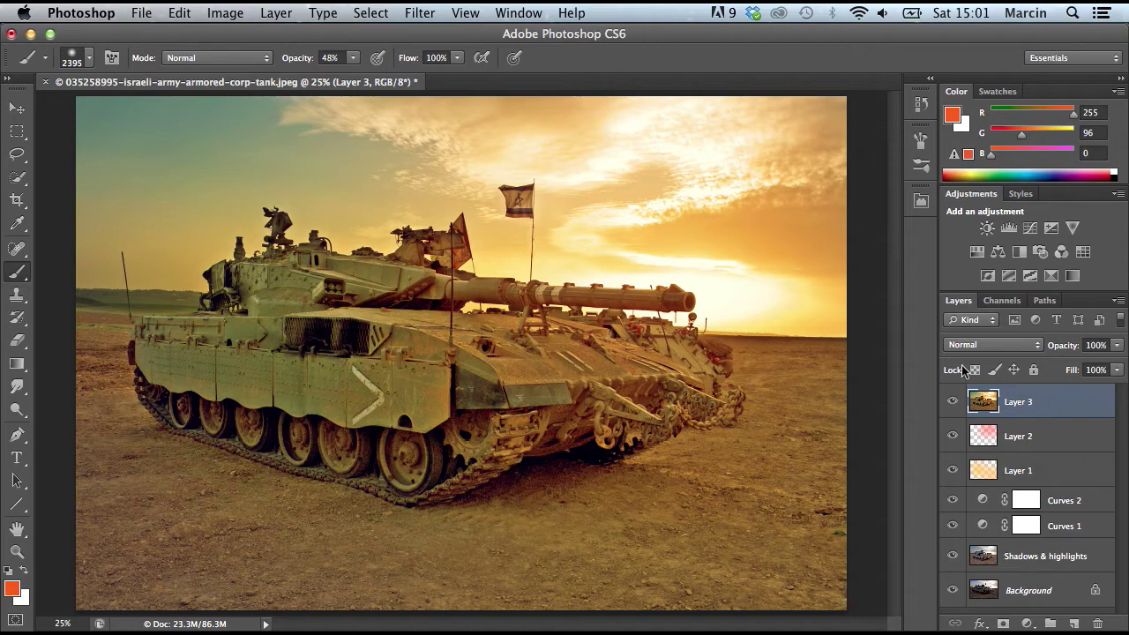
- Apply a High Pass filter with a 6.8-pixel radius to Layer 3
{"action": "left_click", "coordinate": [427, 20]}
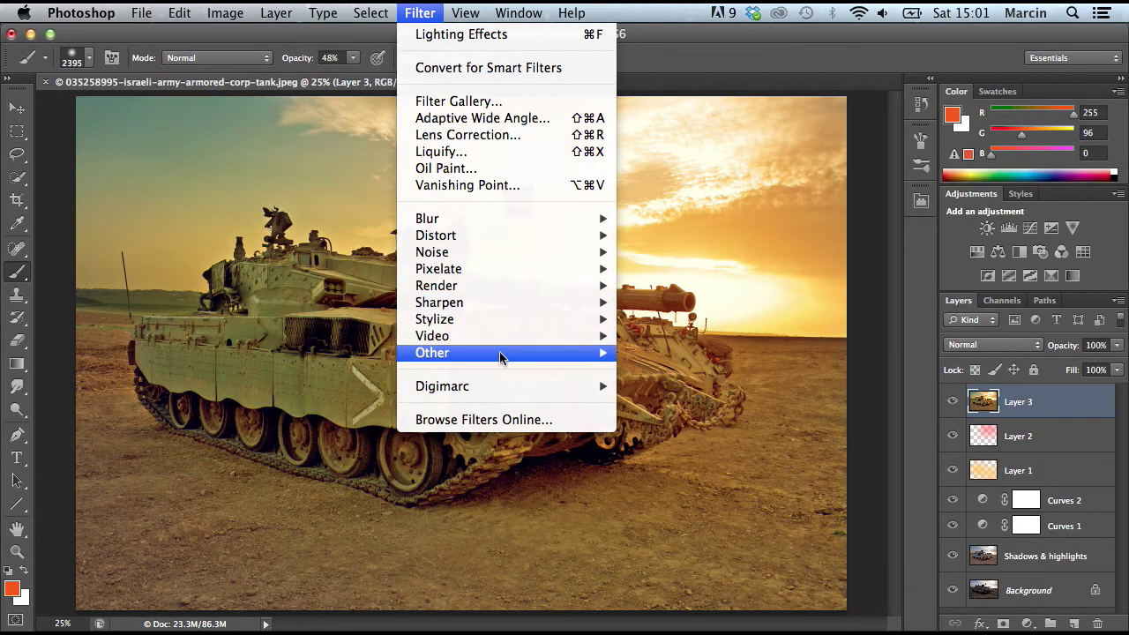
{"action": "mouse_move", "coordinate": [505, 352]}
{"action": "left_click", "coordinate": [660, 371]}
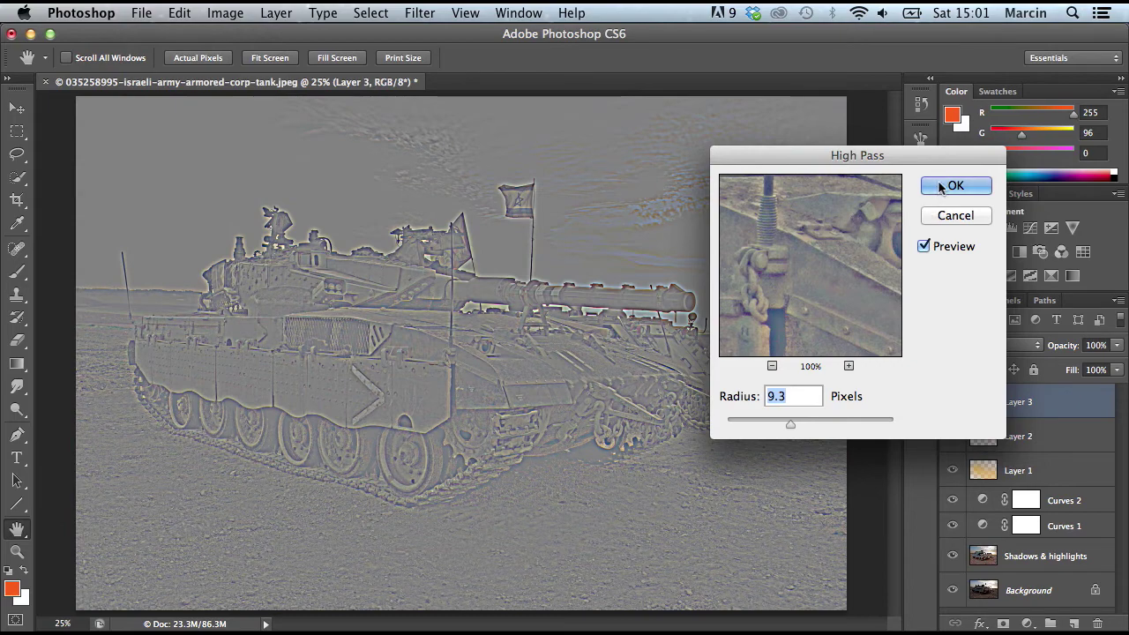
{"action": "left_click_drag", "start_coordinate": [771, 422], "coordinate": [779, 424]}
{"action": "left_click", "coordinate": [952, 186]}
{"action": "key", "text": "b"}
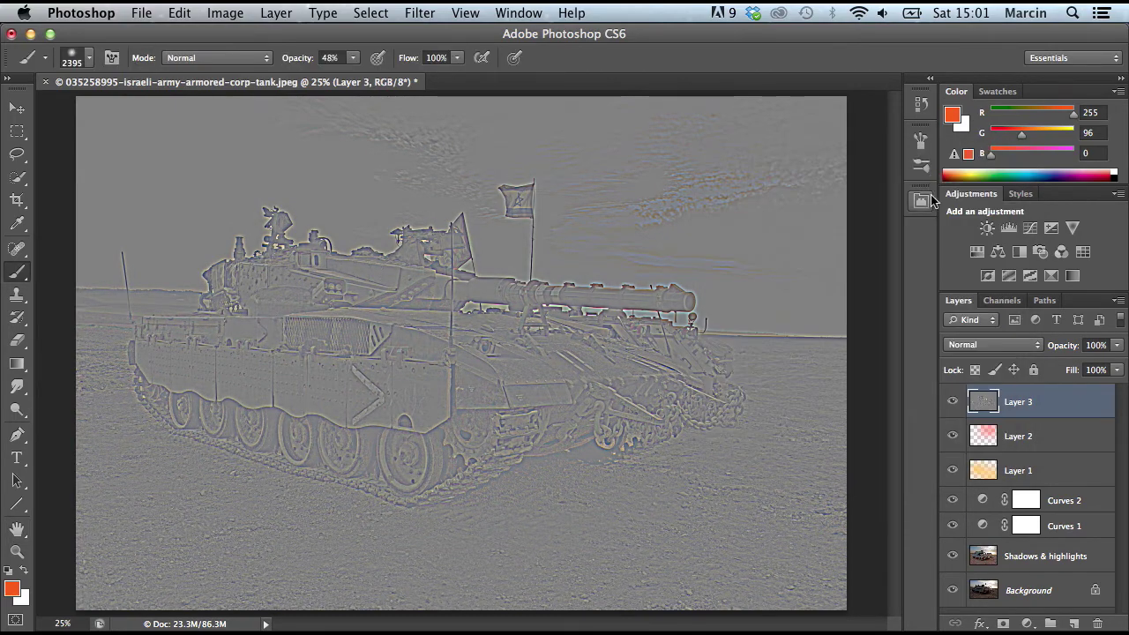
- Blend the high-pass Layer 3 in Soft Light at 80% opacity
{"action": "left_click", "coordinate": [1014, 344]}
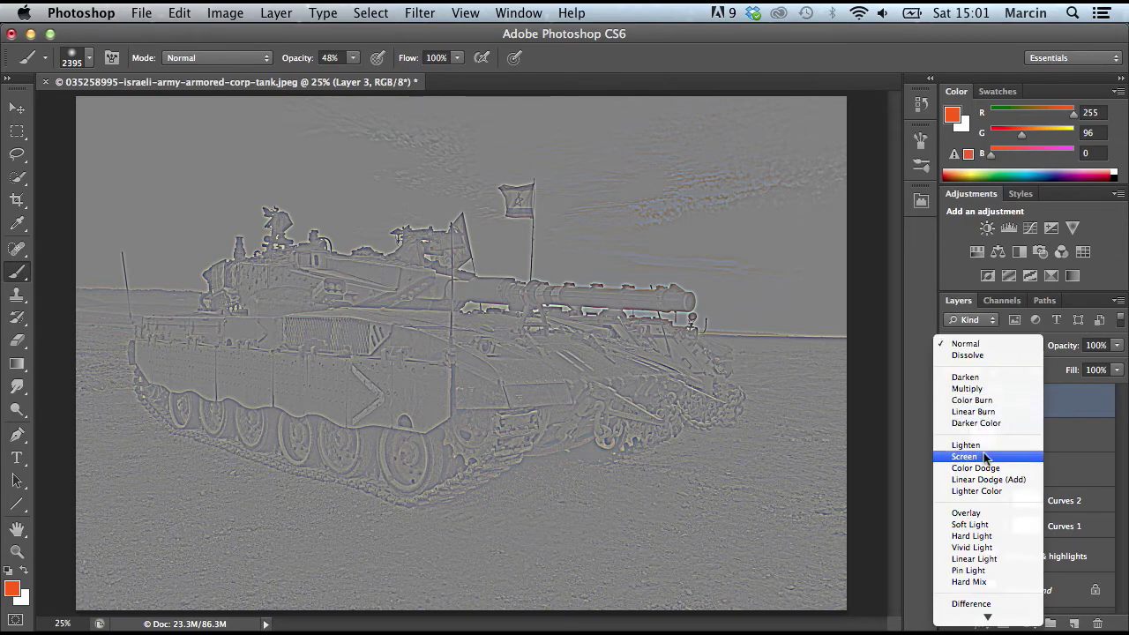
{"action": "left_click", "coordinate": [989, 526]}
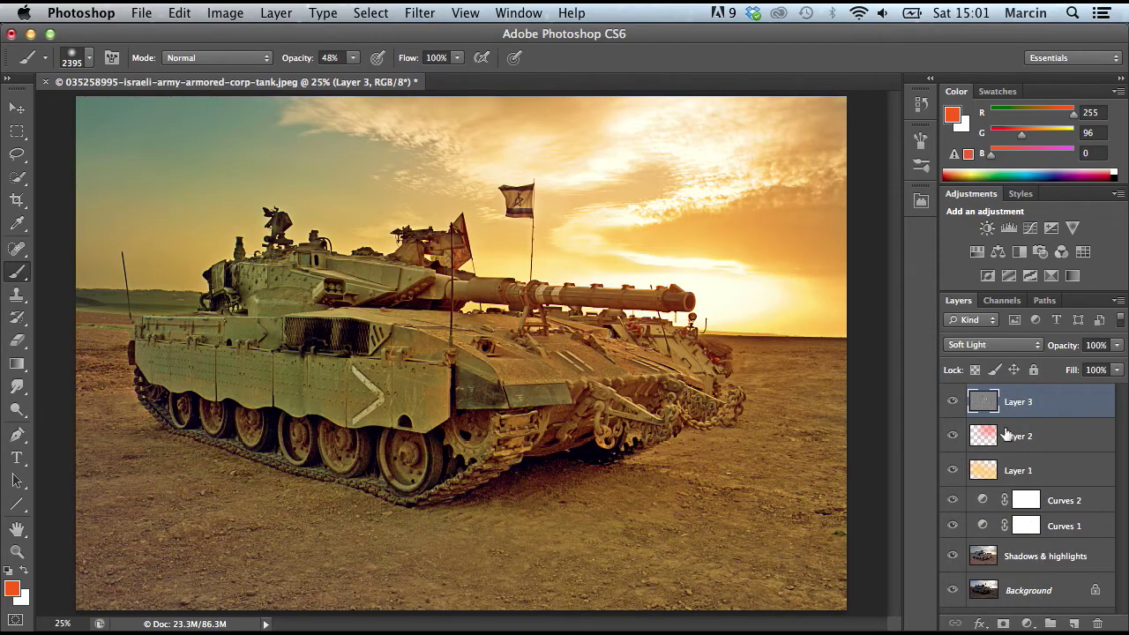
{"action": "left_click", "coordinate": [952, 401]}
{"action": "left_click", "coordinate": [951, 401]}
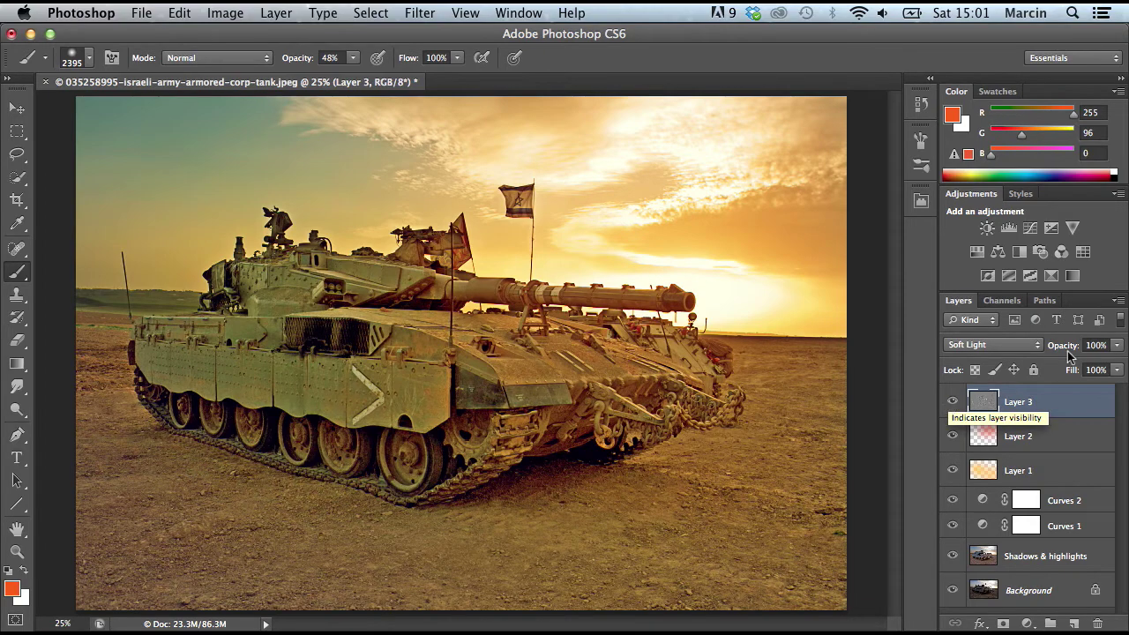
{"action": "left_click", "coordinate": [1116, 345]}
{"action": "left_click_drag", "start_coordinate": [1115, 362], "coordinate": [1102, 367]}
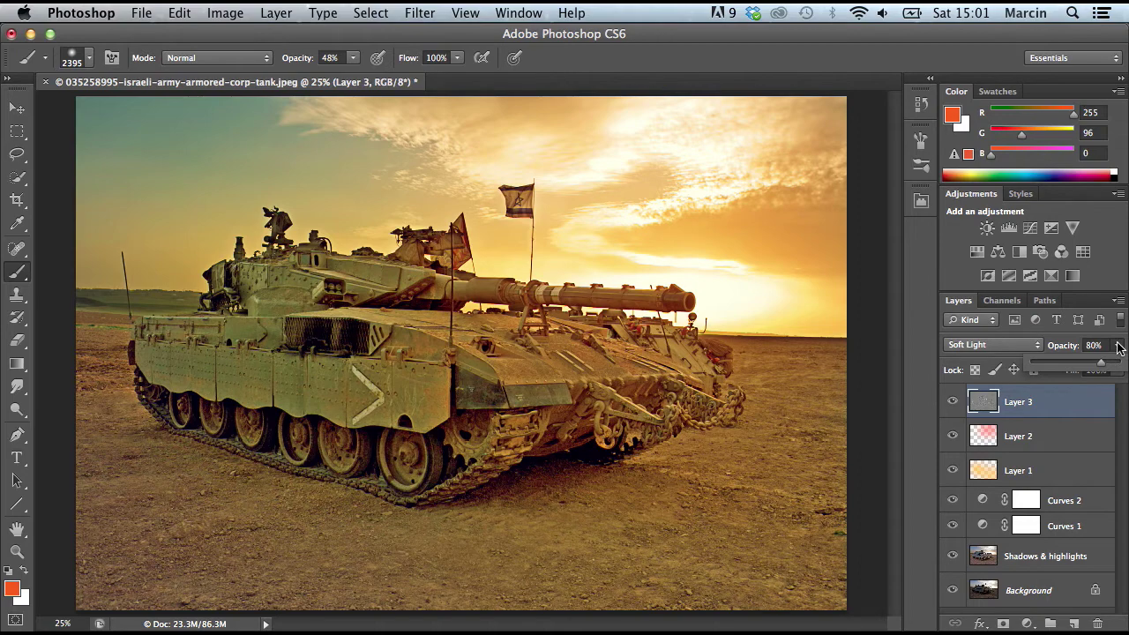
{"action": "left_click", "coordinate": [1116, 345]}
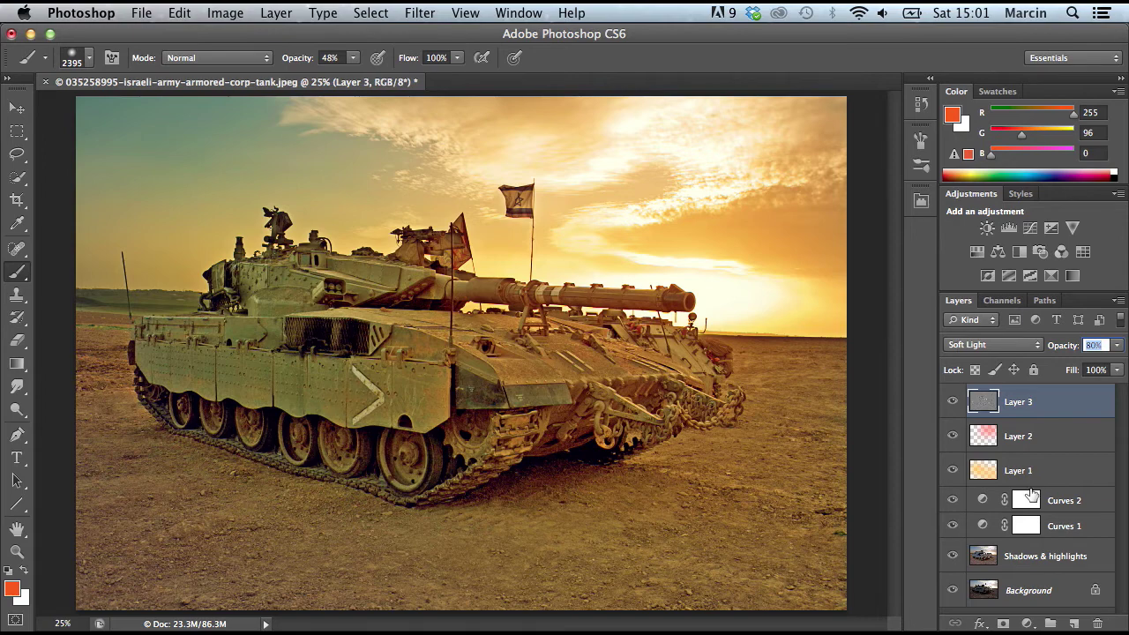
- Stamp the visible result into a new Layer 4
{"action": "left_click", "coordinate": [1015, 451]}
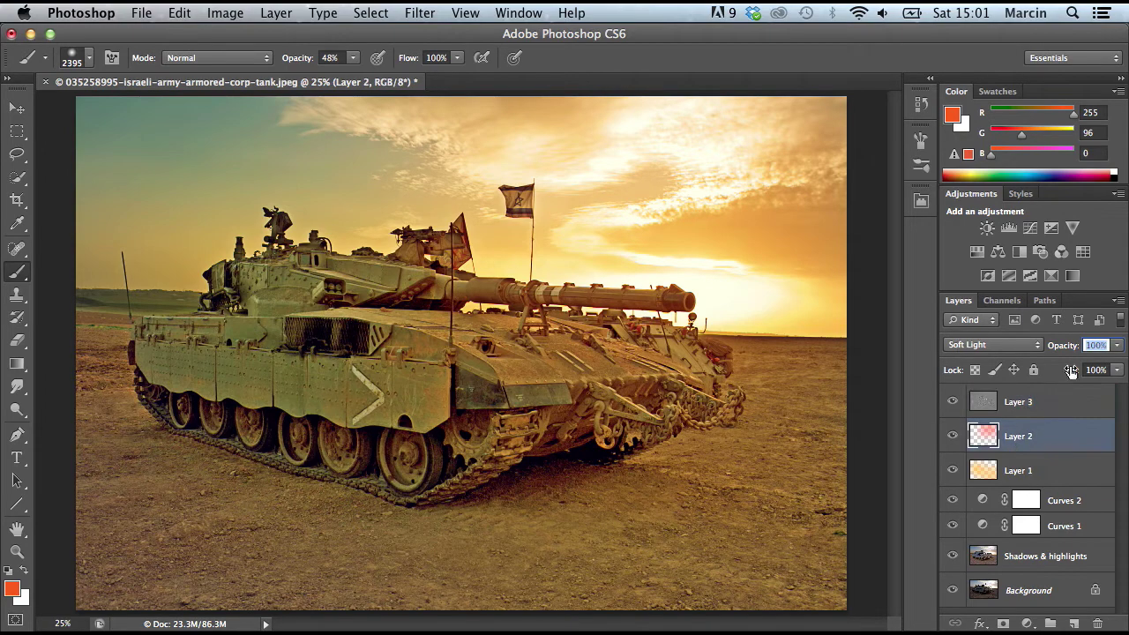
{"action": "left_click", "coordinate": [1029, 403]}
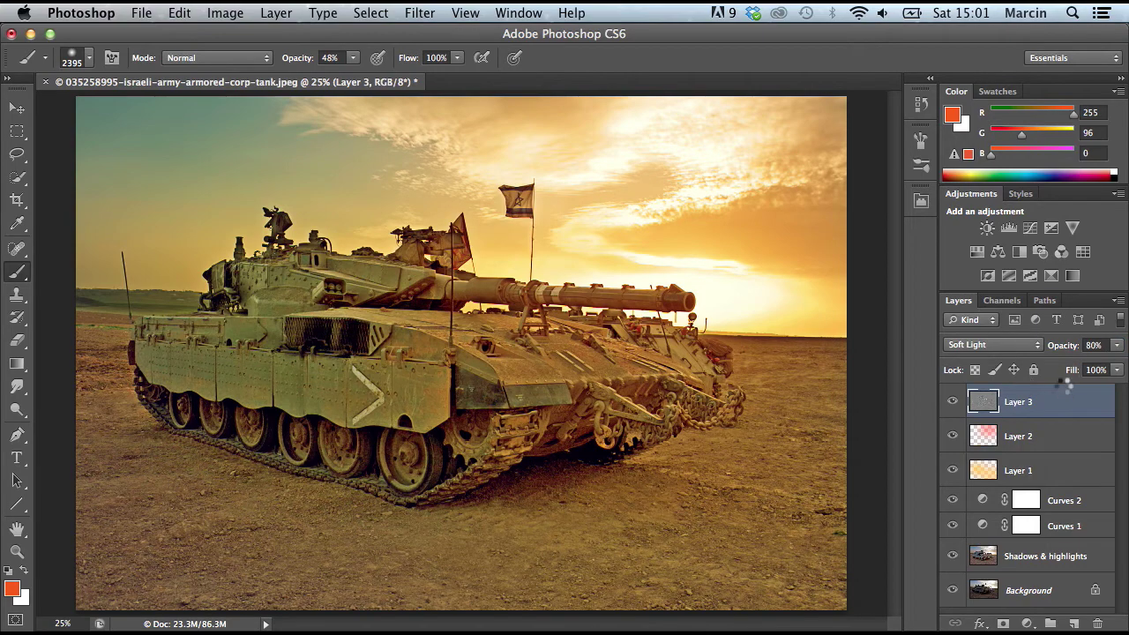
{"action": "key", "text": "alt+shift+super+e"}
{"action": "right_click", "coordinate": [1023, 402]}
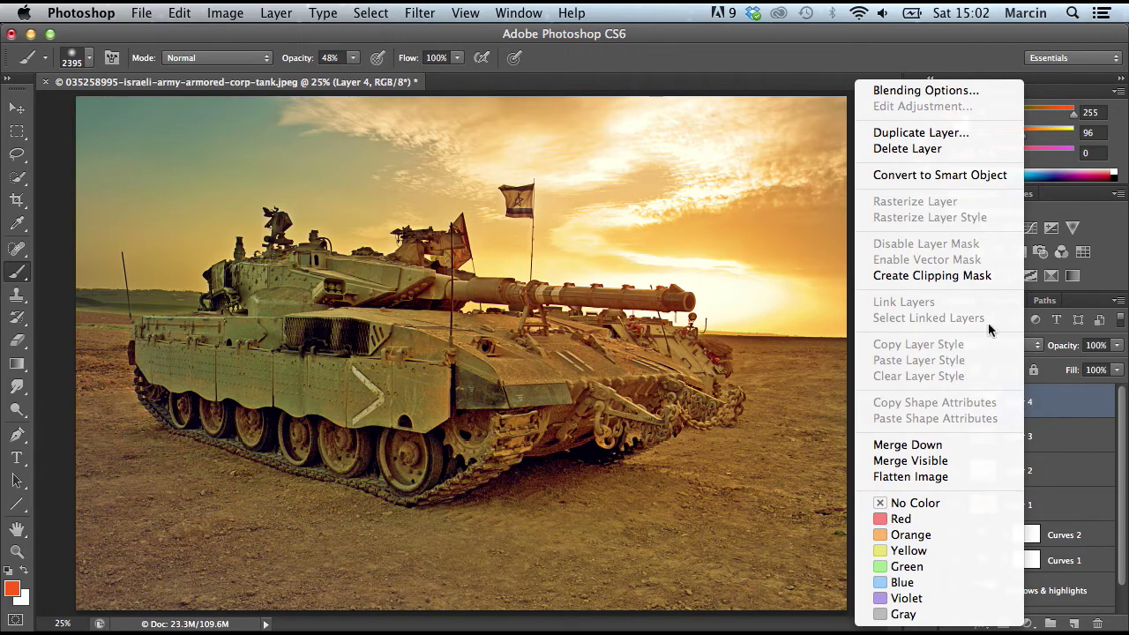
- Convert Layer 4 to a smart object and bring up the Render > Lighting Effects filter
{"action": "left_click", "coordinate": [928, 175]}
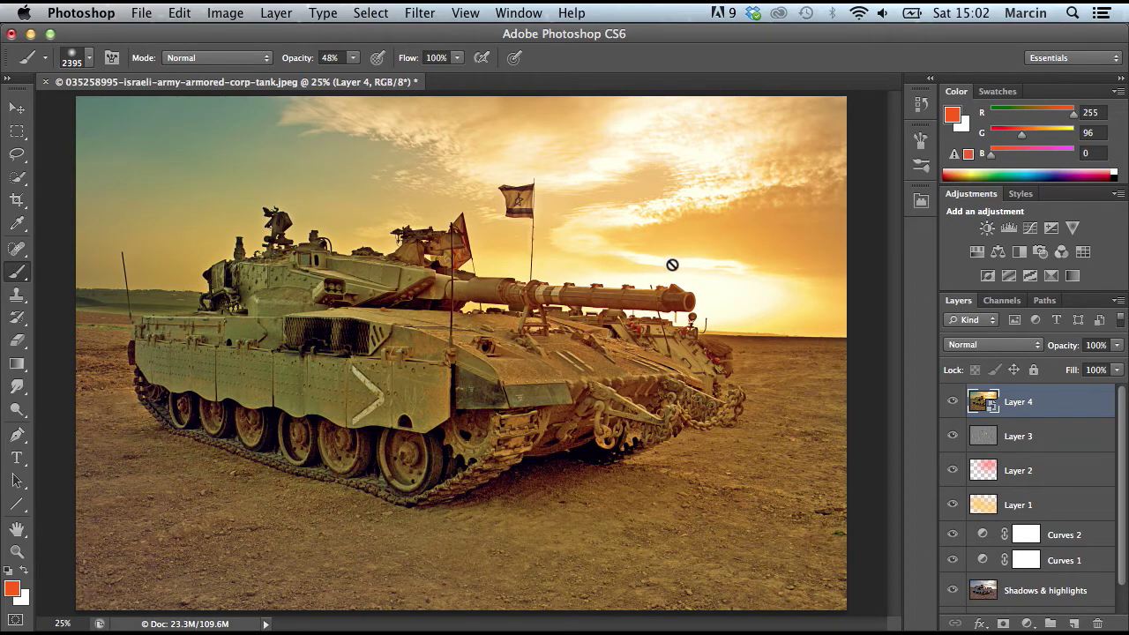
{"action": "left_click", "coordinate": [419, 15]}
{"action": "mouse_move", "coordinate": [539, 291]}
{"action": "left_click", "coordinate": [693, 350]}
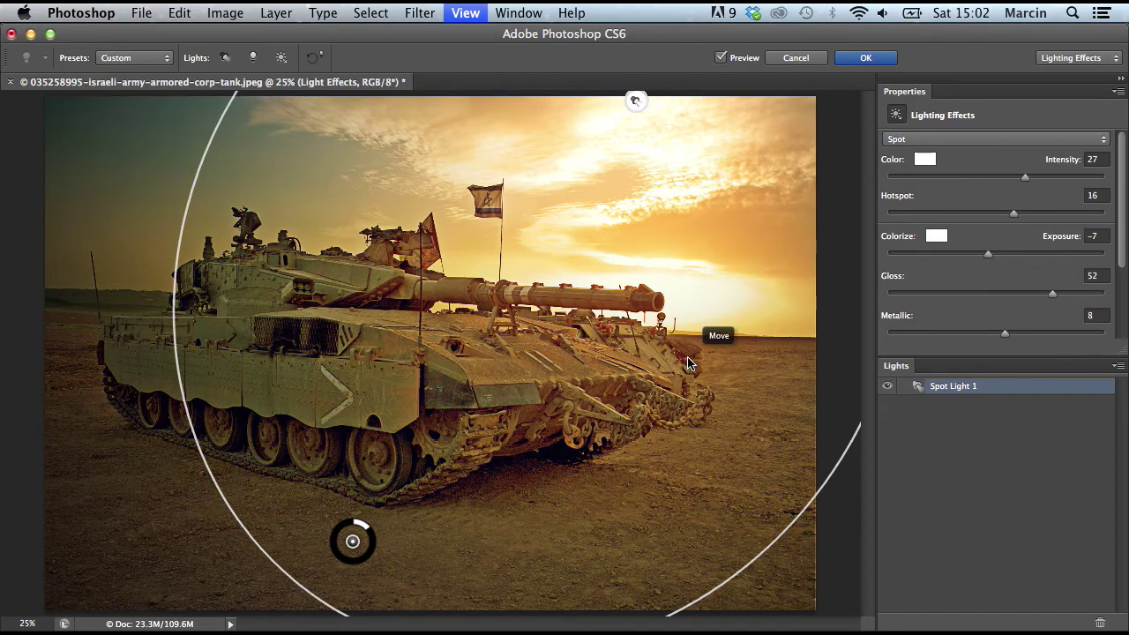
- Adjust the spot light's material, exposure and intensity for a darkened-edge glow, then apply it
{"action": "key", "text": "super+minus"}
{"action": "key", "text": "super+minus"}
{"action": "key", "text": "super+minus"}
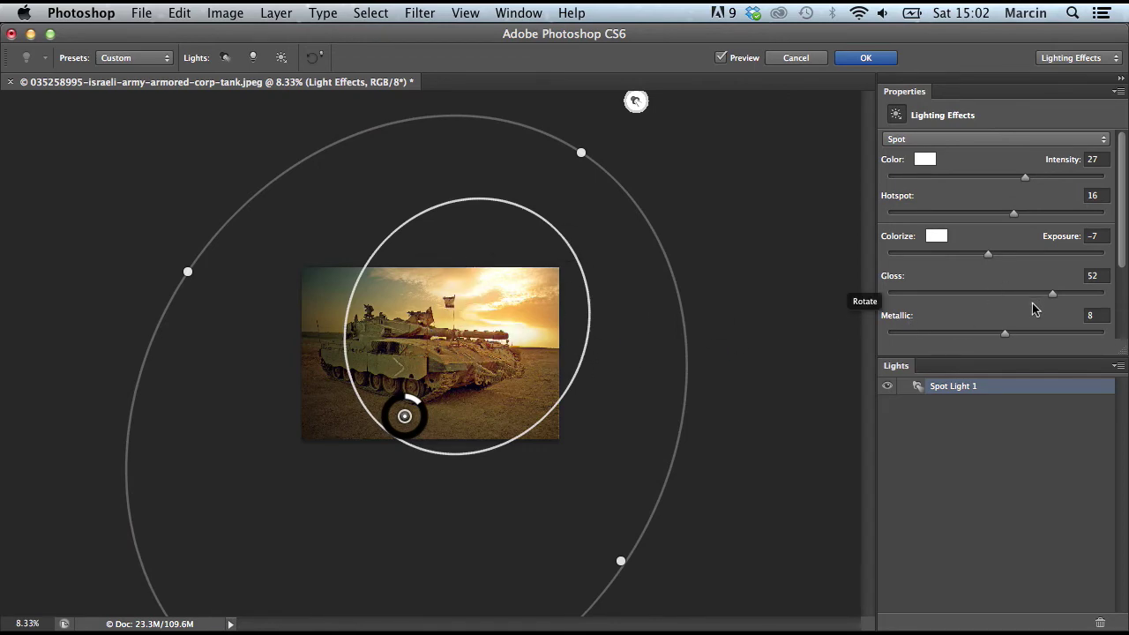
{"action": "mouse_move", "coordinate": [1023, 333]}
{"action": "left_mouse_down"}
{"action": "mouse_move", "coordinate": [1076, 333]}
{"action": "mouse_move", "coordinate": [1003, 340]}
{"action": "left_mouse_up"}
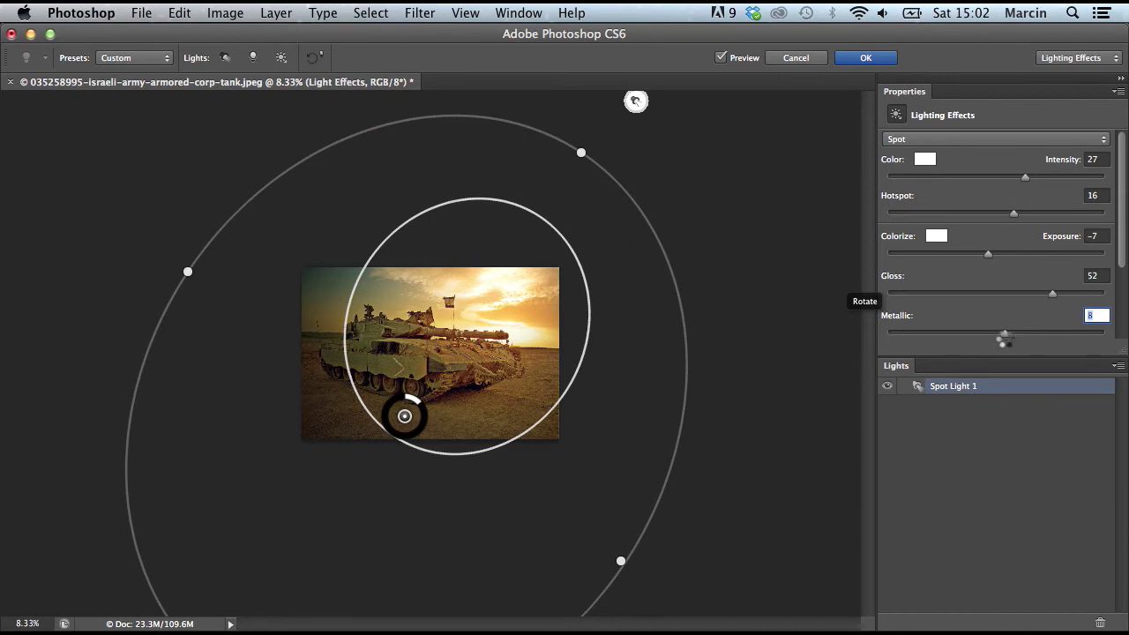
{"action": "left_click", "coordinate": [1003, 255]}
{"action": "left_click_drag", "start_coordinate": [1003, 258], "coordinate": [991, 255]}
{"action": "left_click_drag", "start_coordinate": [1026, 178], "coordinate": [1024, 179]}
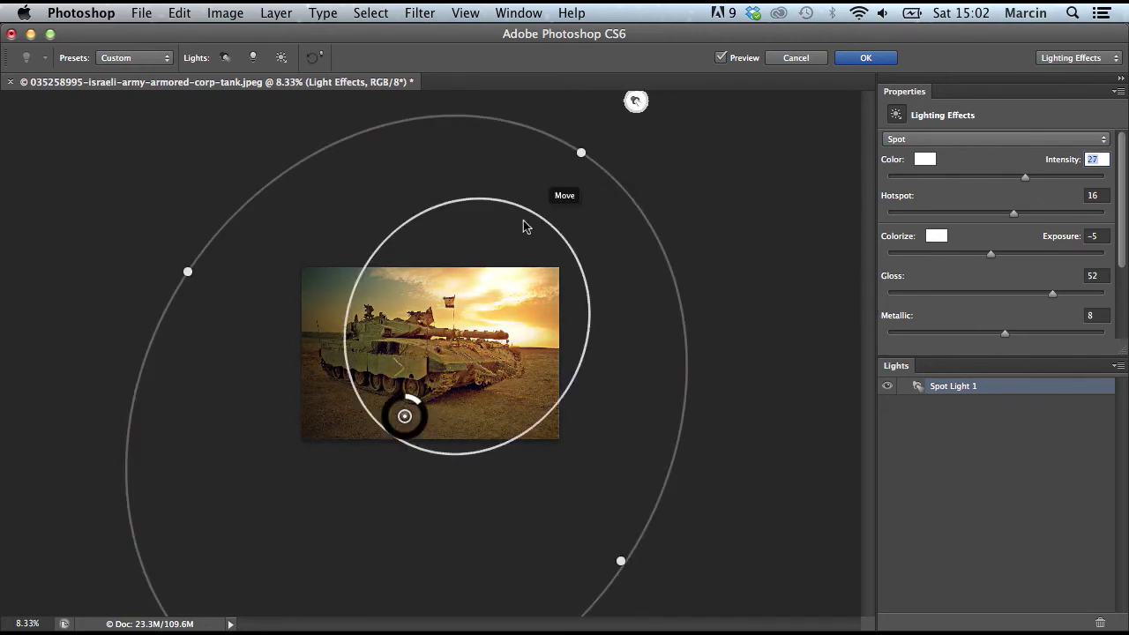
{"action": "left_click", "coordinate": [865, 60]}
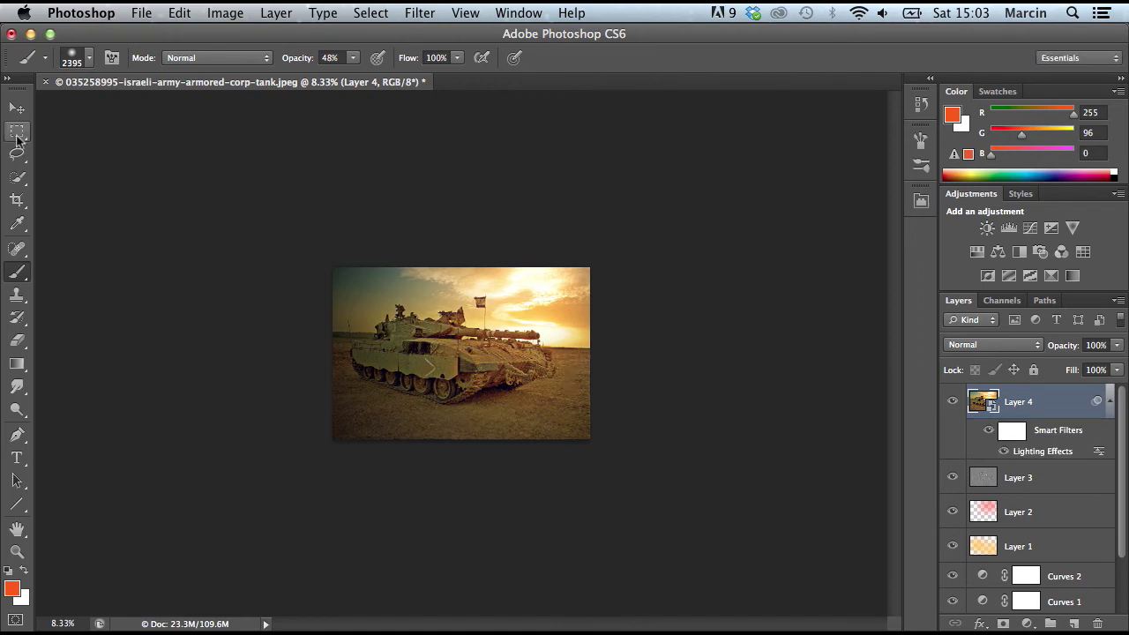
- Duplicate the Background layer as Background copy
{"action": "left_click", "coordinate": [18, 134]}
{"action": "key", "text": "super+plus"}
{"action": "key", "text": "super+plus"}
{"action": "key", "text": "super+plus"}
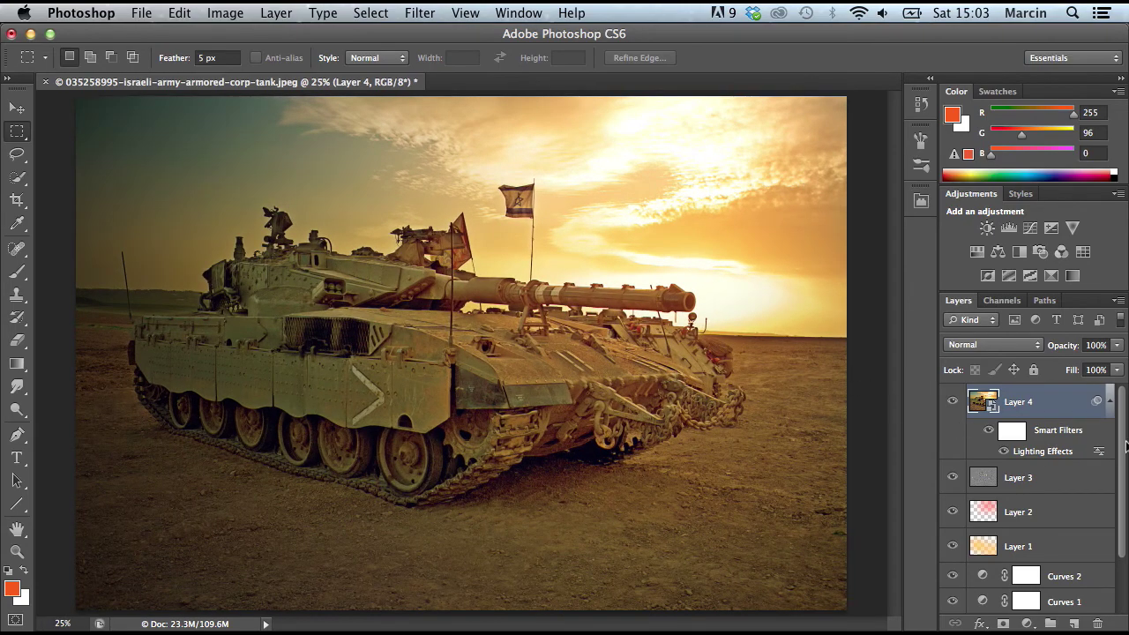
{"action": "left_click_drag", "start_coordinate": [1124, 450], "coordinate": [1123, 492]}
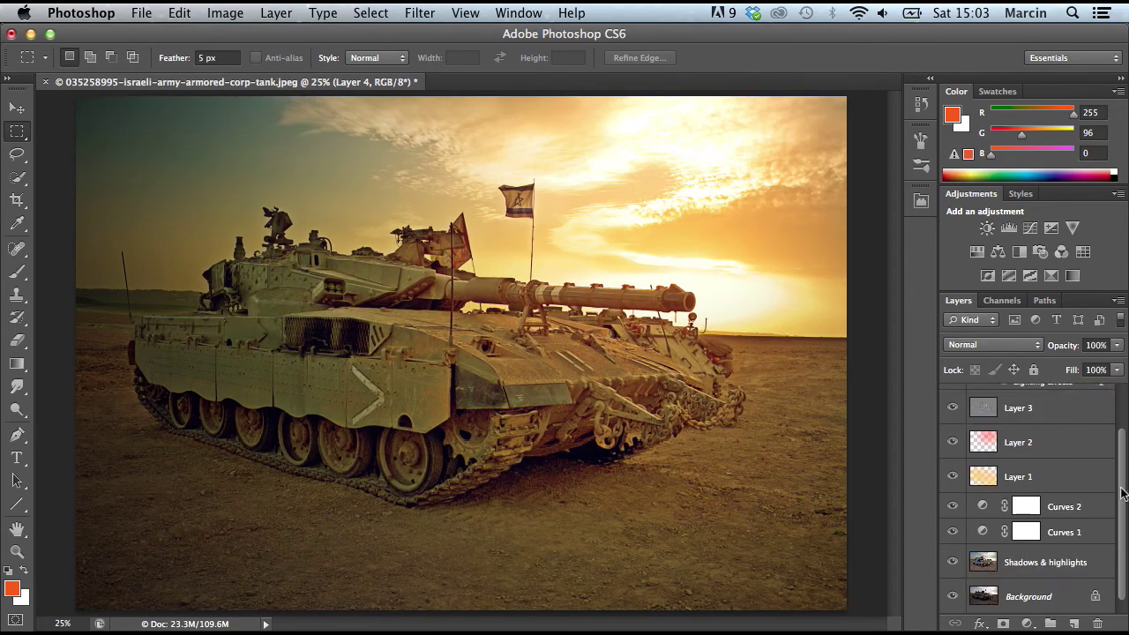
{"action": "left_click", "coordinate": [1043, 585]}
{"action": "right_click", "coordinate": [1045, 591]}
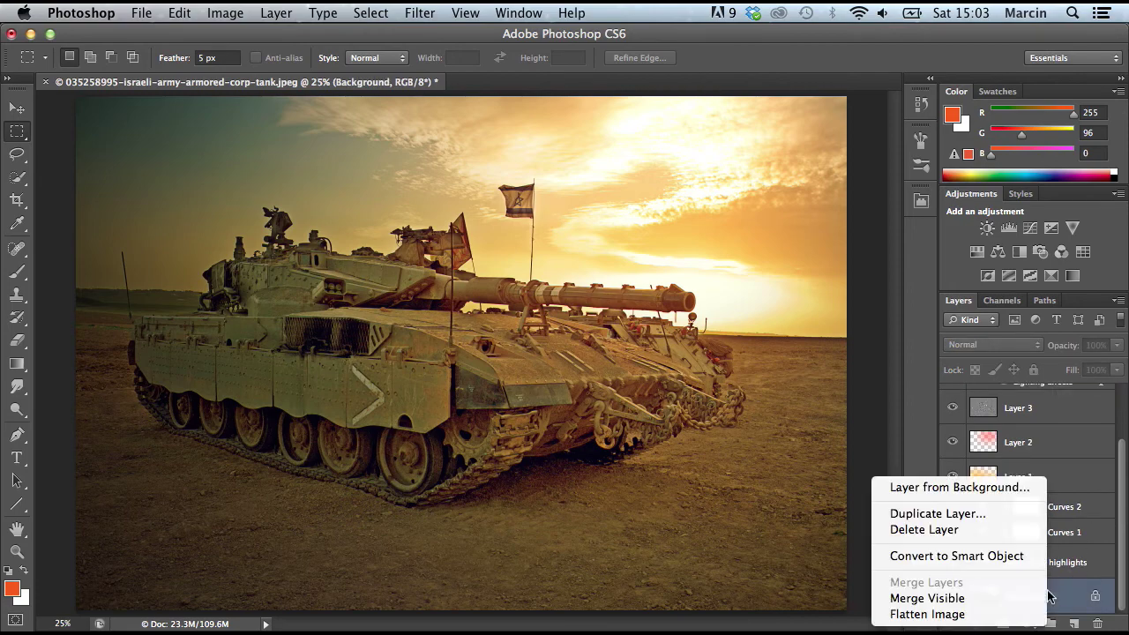
{"action": "left_click", "coordinate": [935, 513]}
{"action": "left_click", "coordinate": [750, 253]}
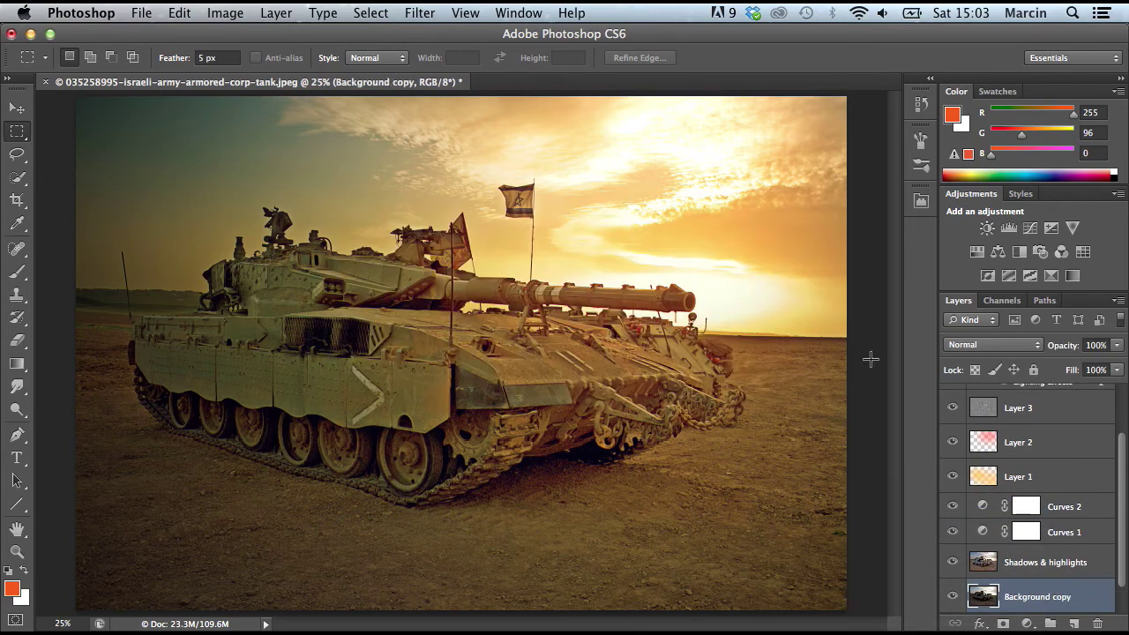
- Drag Background copy above Layer 3 to the top of the stack and hide it
{"action": "left_click_drag", "start_coordinate": [1051, 599], "coordinate": [1045, 395]}
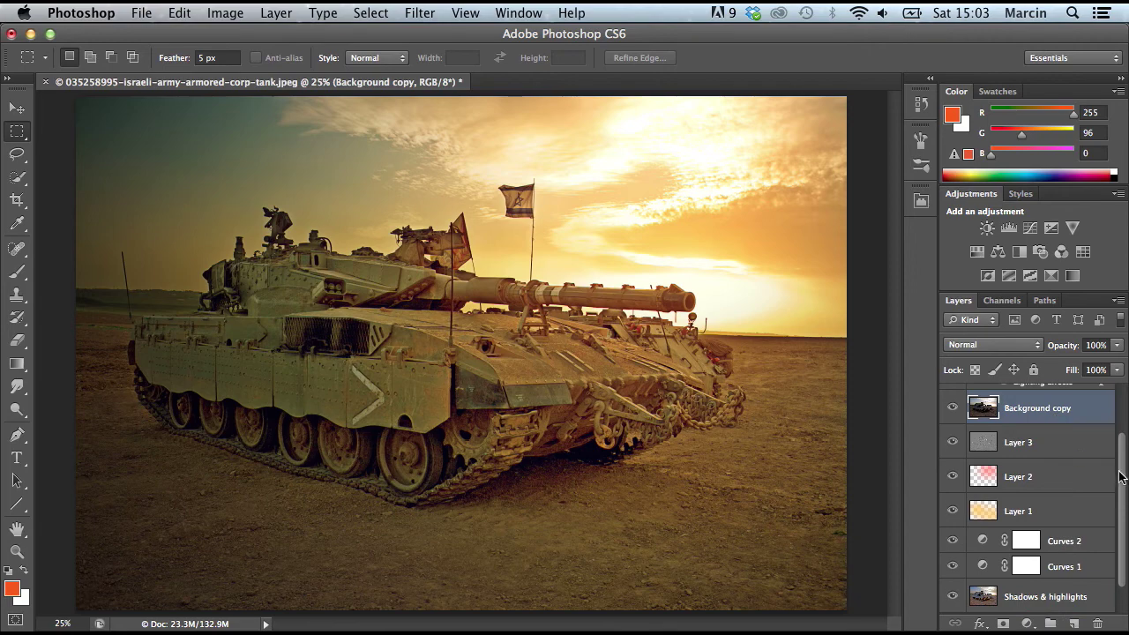
{"action": "left_click_drag", "start_coordinate": [1116, 466], "coordinate": [1121, 428]}
{"action": "left_click_drag", "start_coordinate": [1051, 487], "coordinate": [976, 404]}
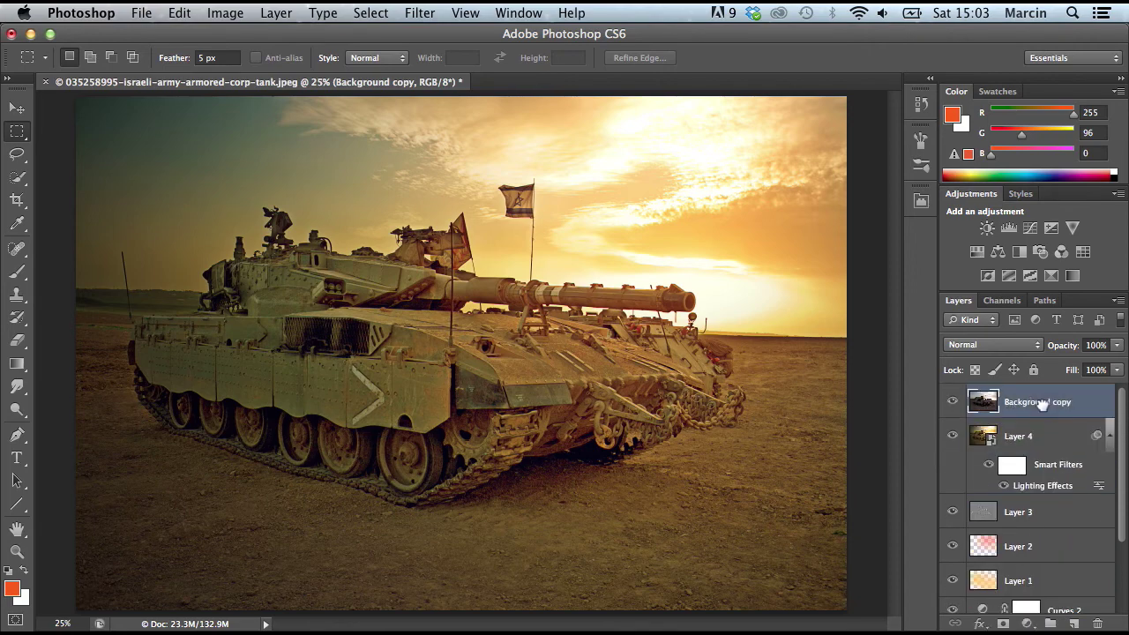
{"action": "left_click", "coordinate": [952, 401]}
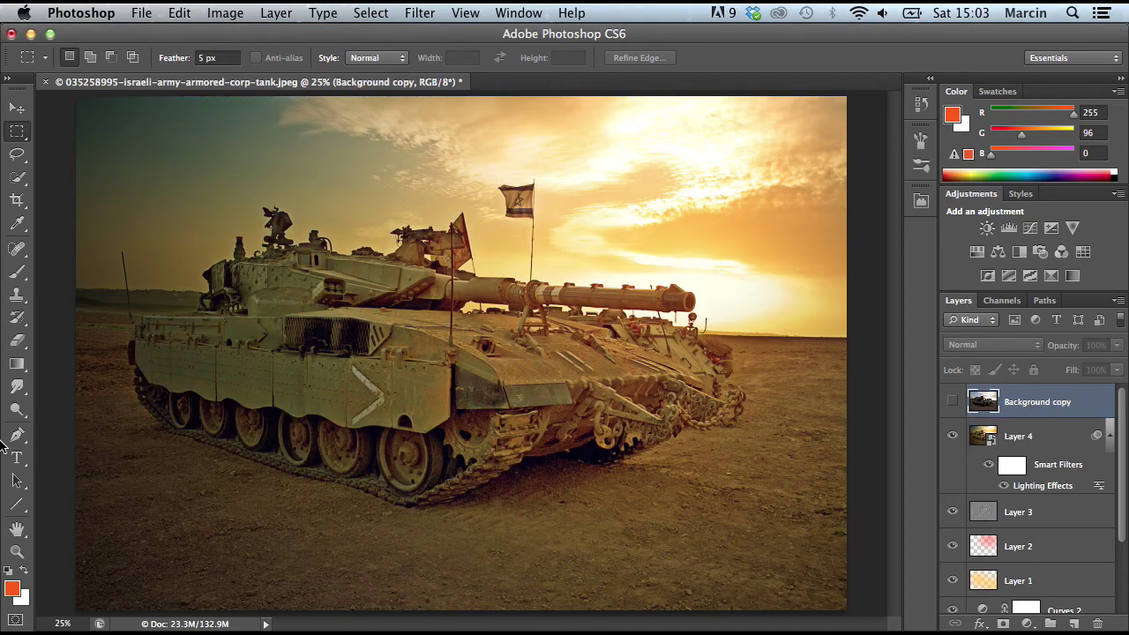